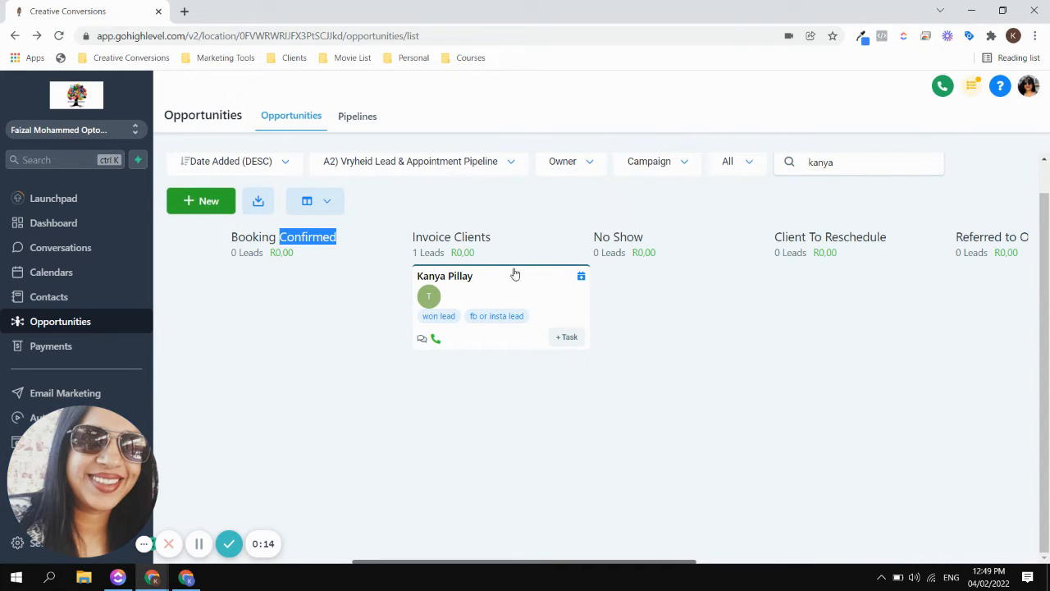
Step: Open the contact from the Invoice Clients stage and mark the pending Invoice Clients Task 1- Invoice Client as complete
click(456, 278)
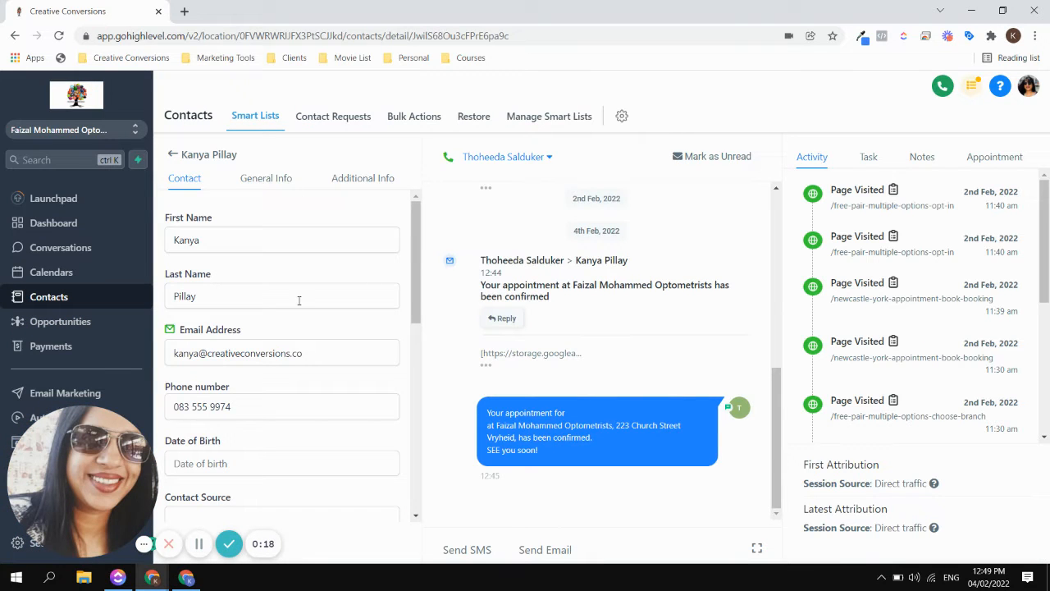
click(866, 161)
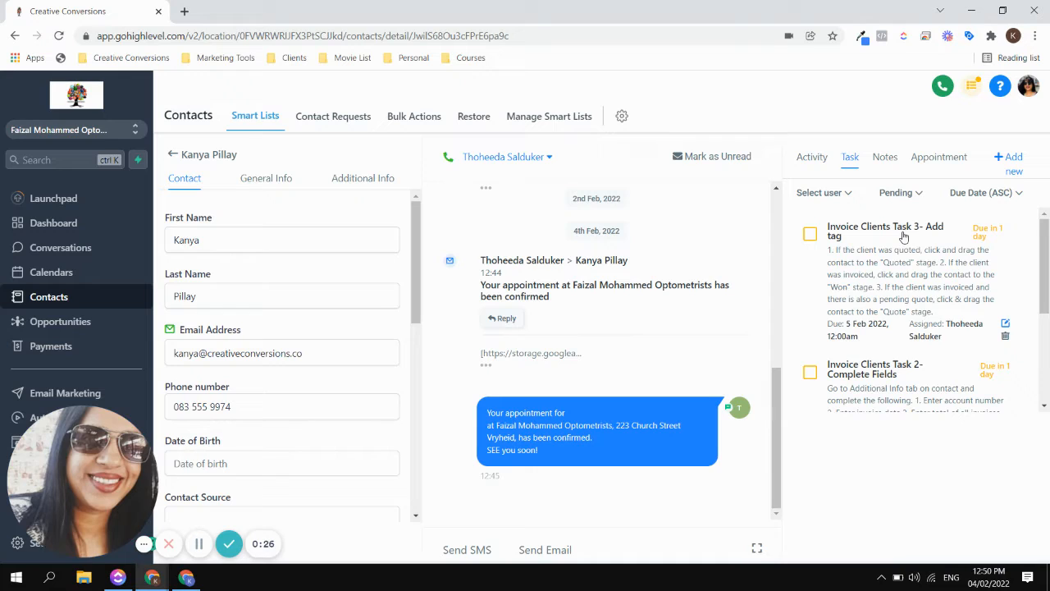
scroll(903, 237, down, 3)
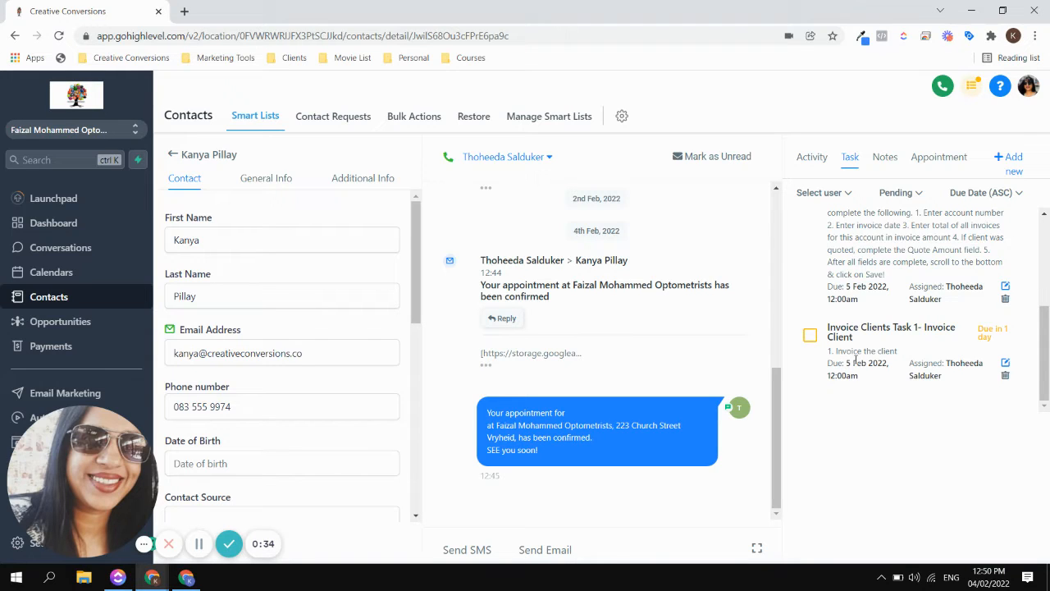
click(810, 337)
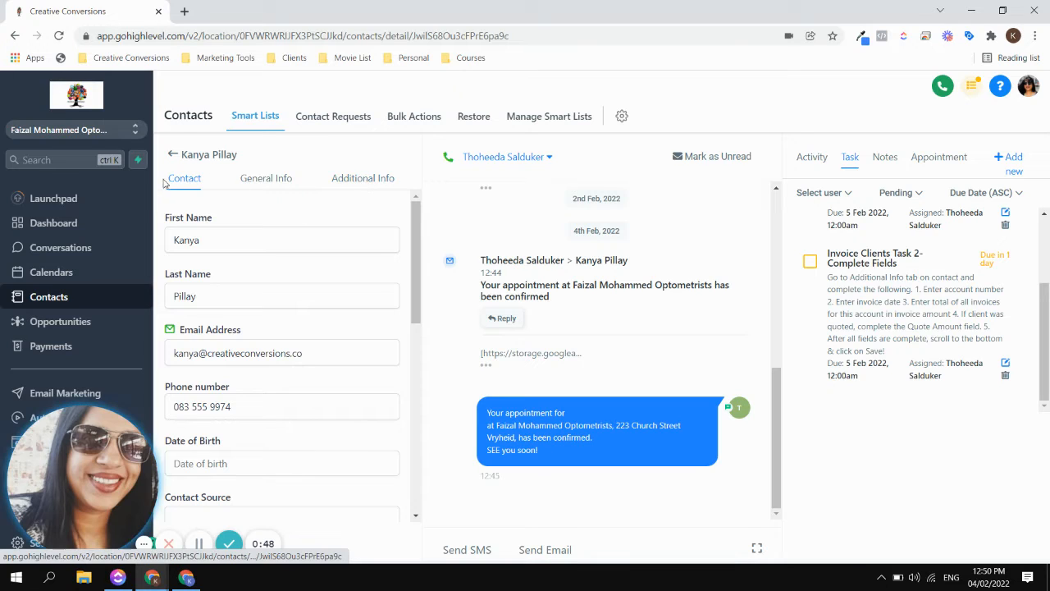
Step: Set the Invoice Amount to R 3000 in the contact's additional info
click(355, 181)
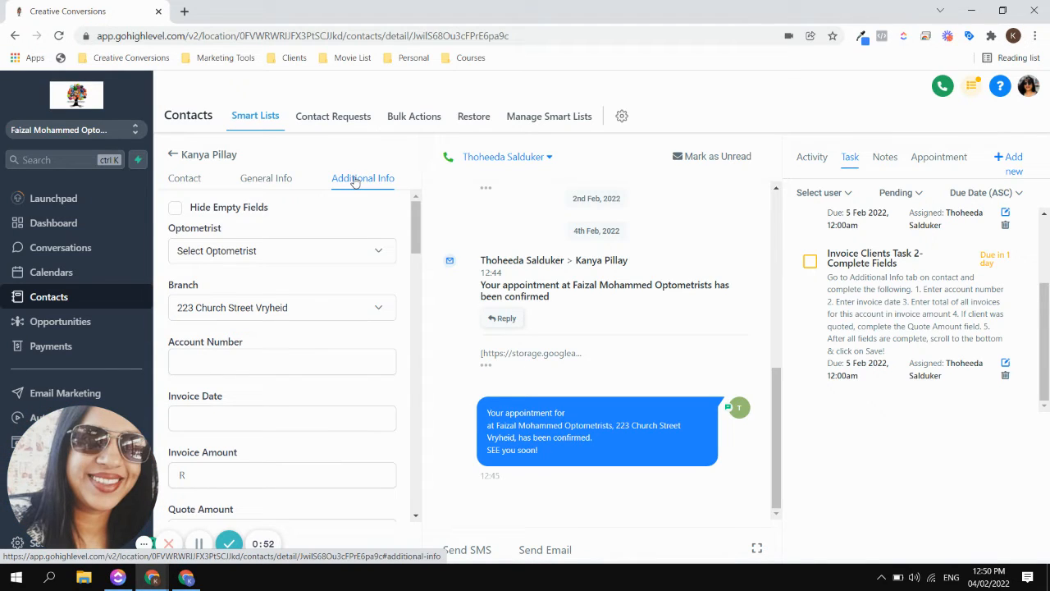
scroll(260, 324, down, 2)
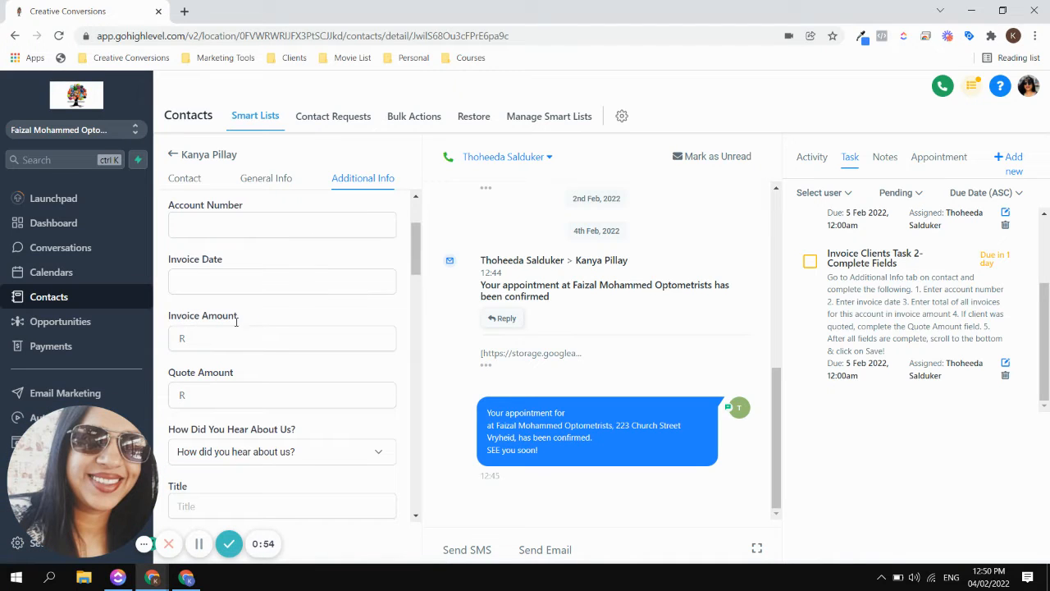
click(210, 279)
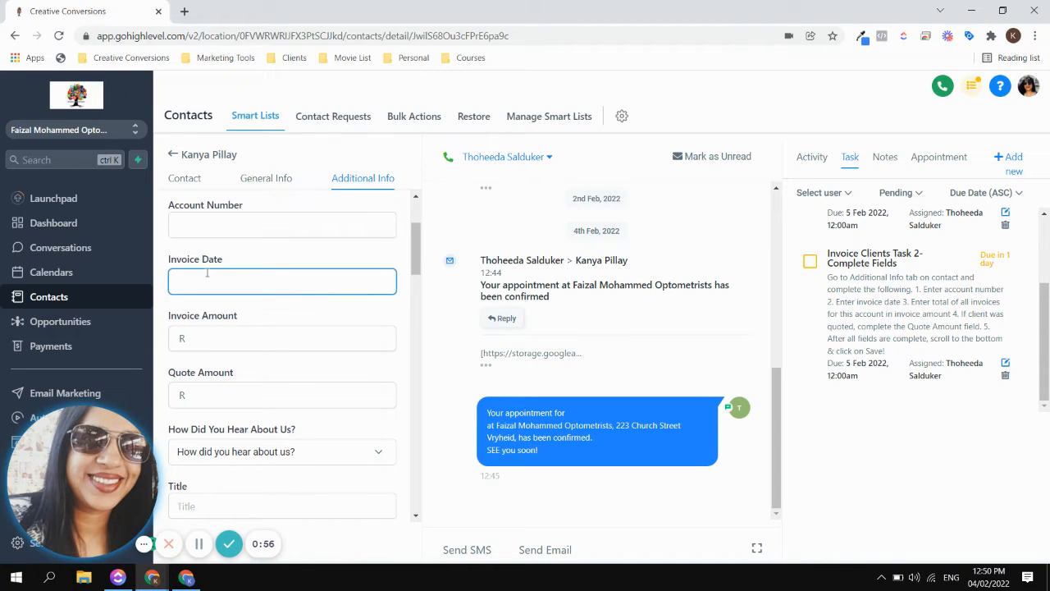
click(214, 224)
click(213, 336)
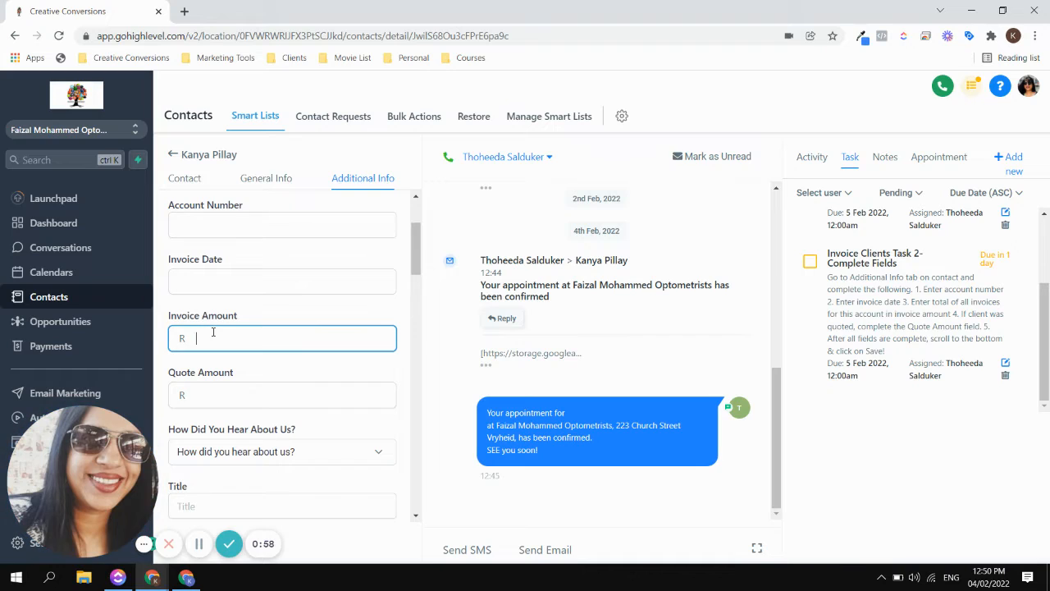
text(1)
key(BackSpace)
text(30000)
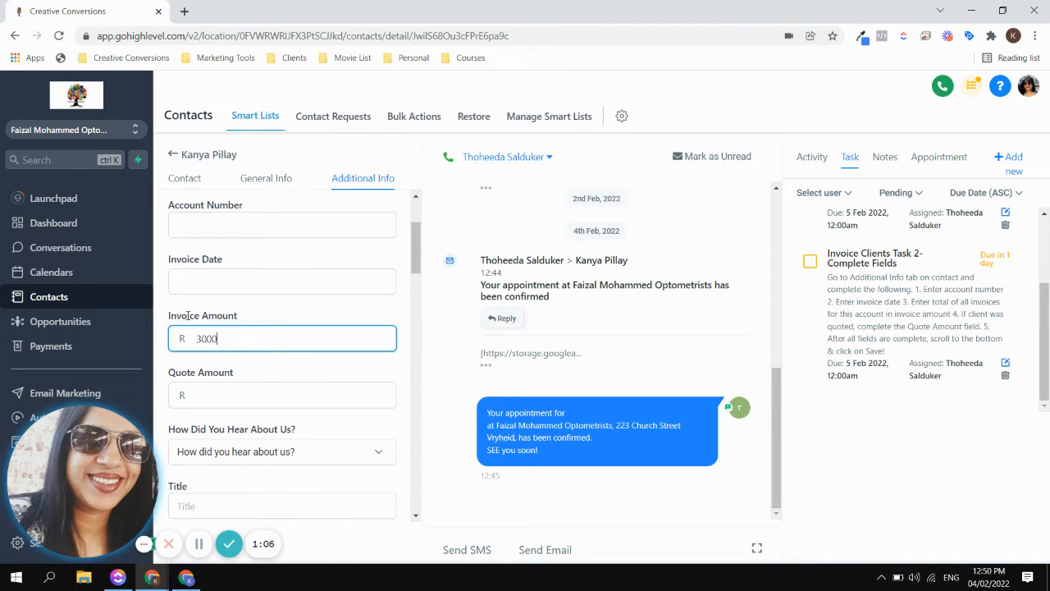
double_click(188, 315)
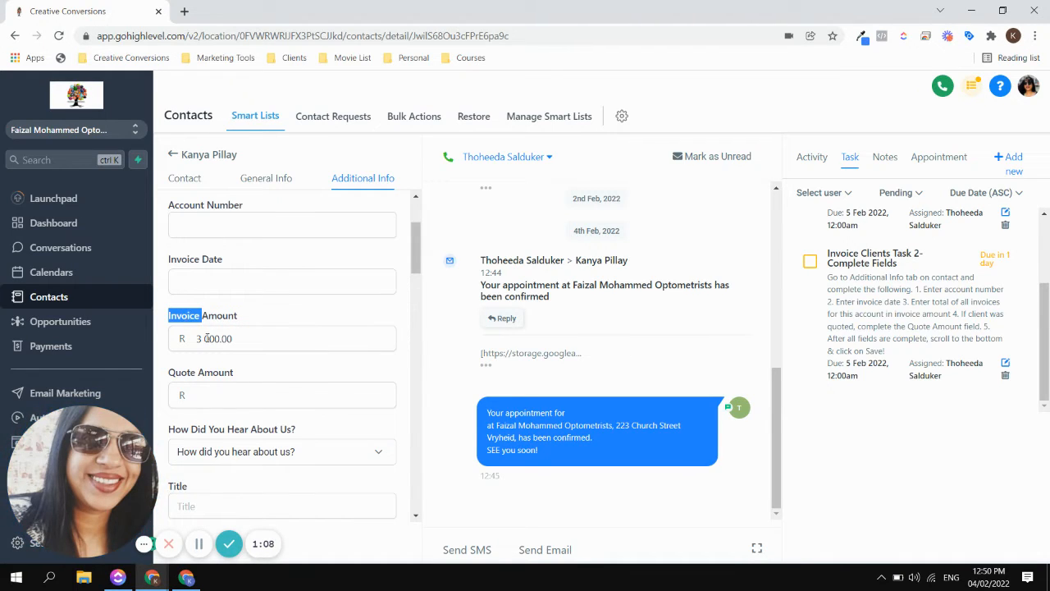
double_click(207, 338)
click(292, 344)
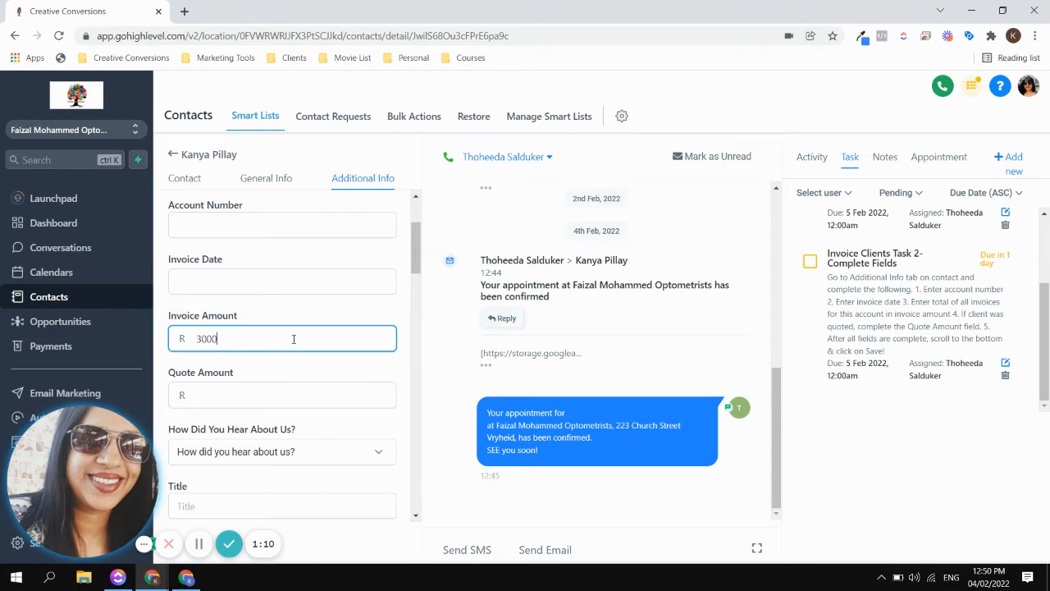
Step: Save the changes to the contact's additional info
scroll(295, 340, down, 6)
scroll(299, 342, down, 10)
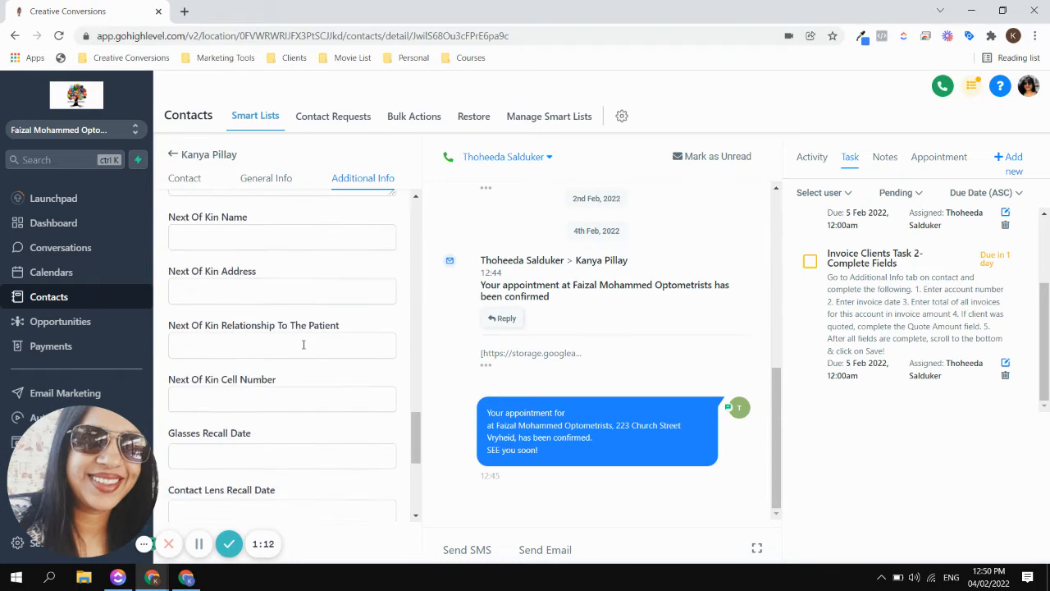
click(369, 497)
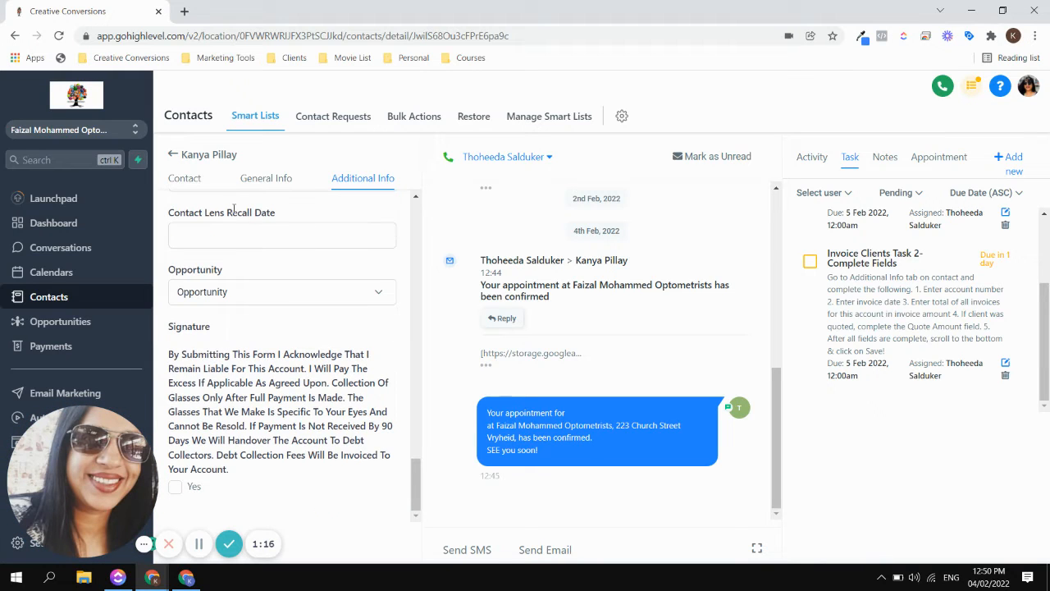
Step: Return to the opportunities board and move the contact's card from Invoice Clients to the Won Sales stage
click(172, 156)
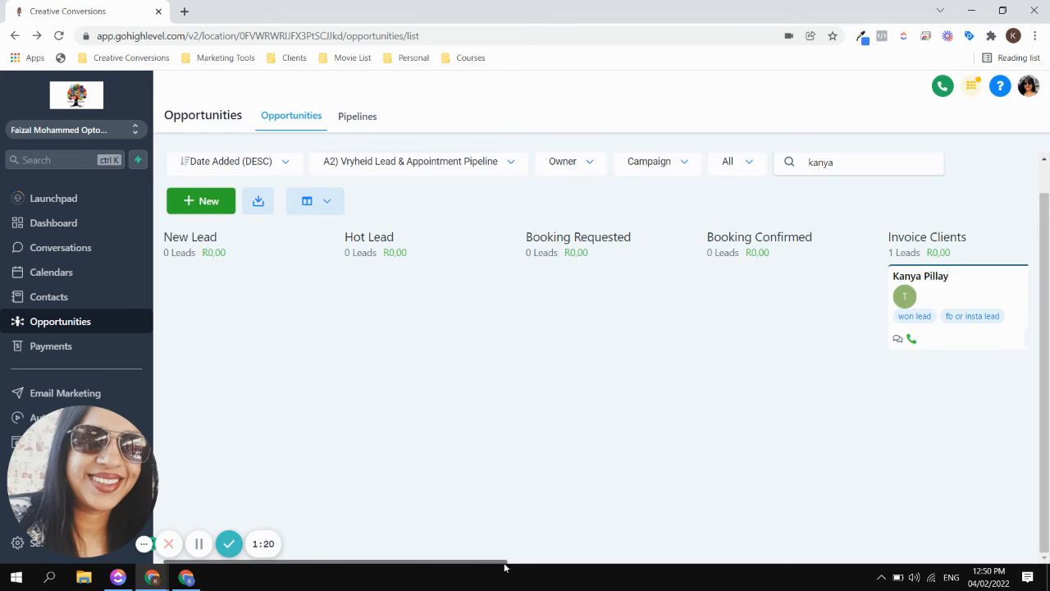
drag(504, 562, 786, 579)
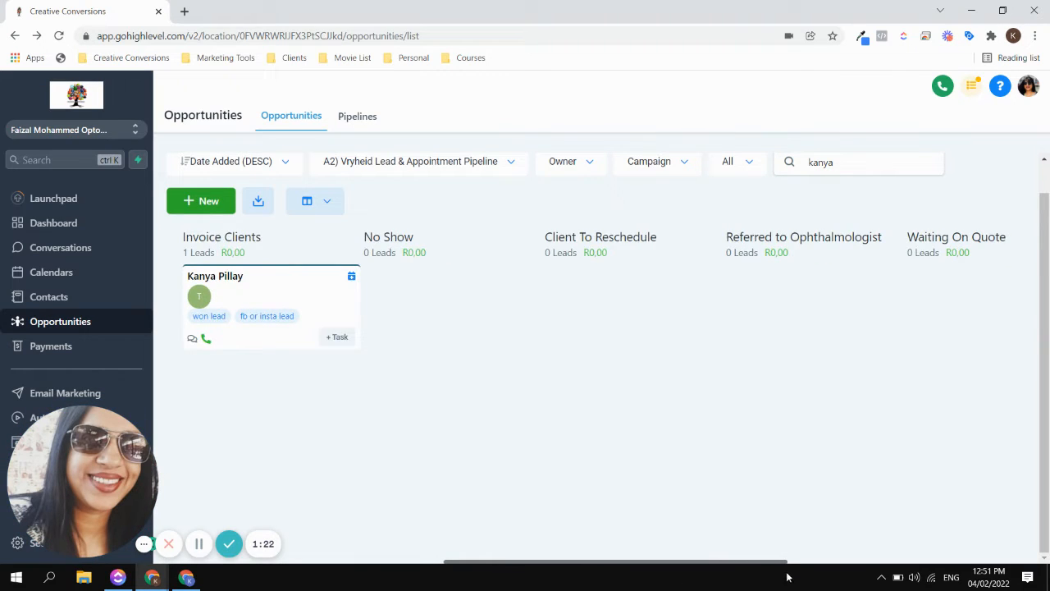
drag(251, 281, 555, 321)
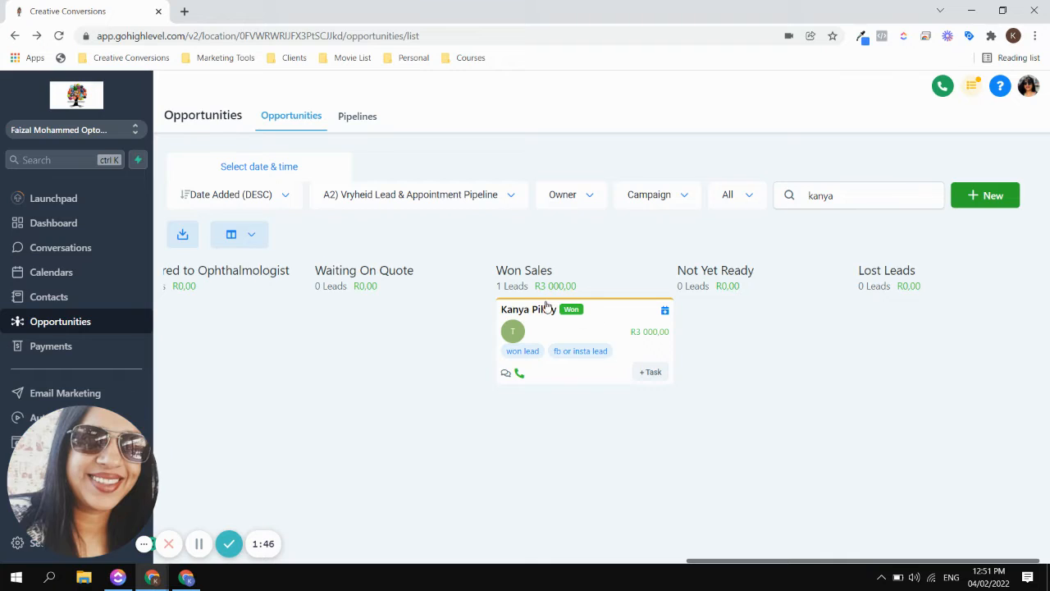
click(198, 548)
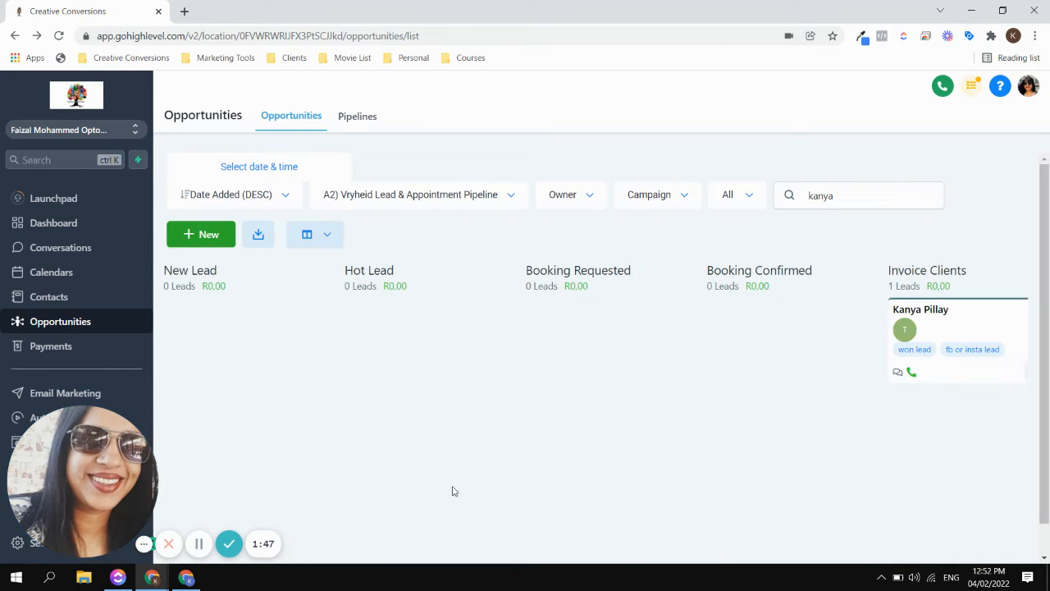
Step: Reopen the contact from the Invoice Clients stage and complete its Task 1- Invoice Client for the quote scenario
scroll(443, 454, down, 1)
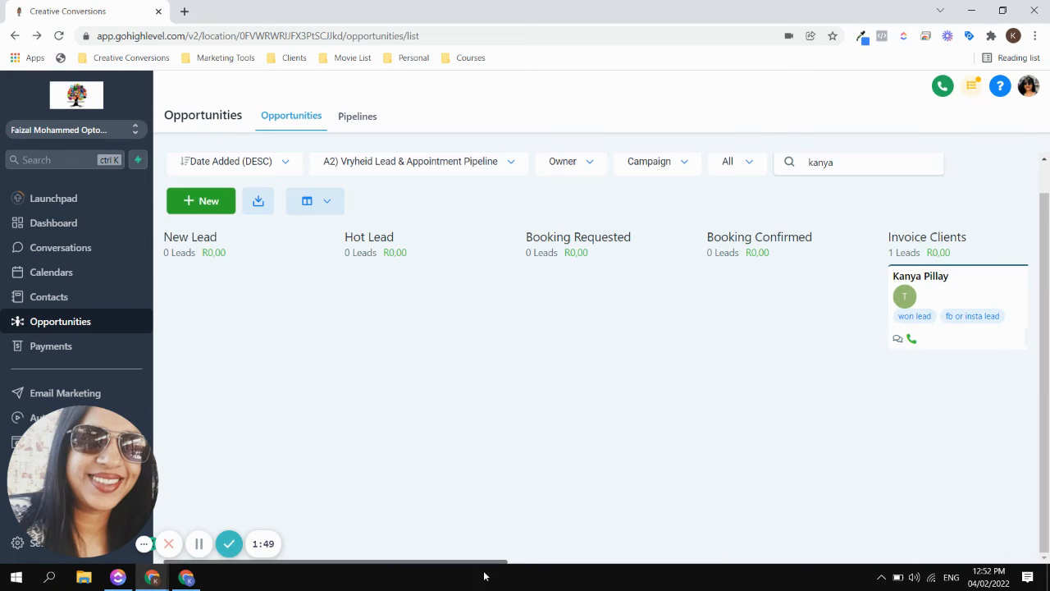
drag(496, 563, 585, 564)
click(543, 493)
drag(504, 562, 715, 569)
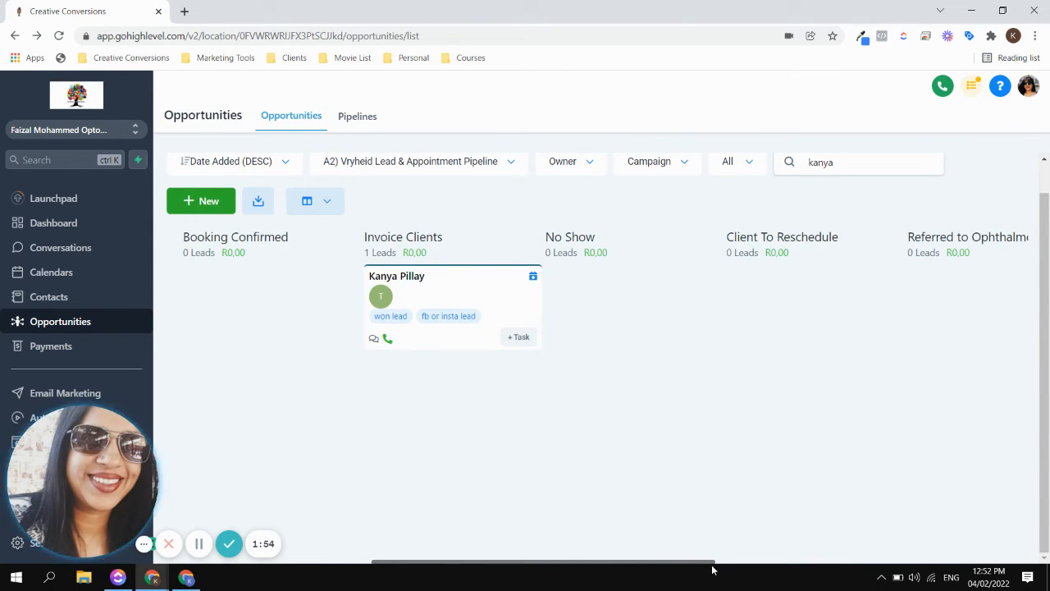
click(419, 286)
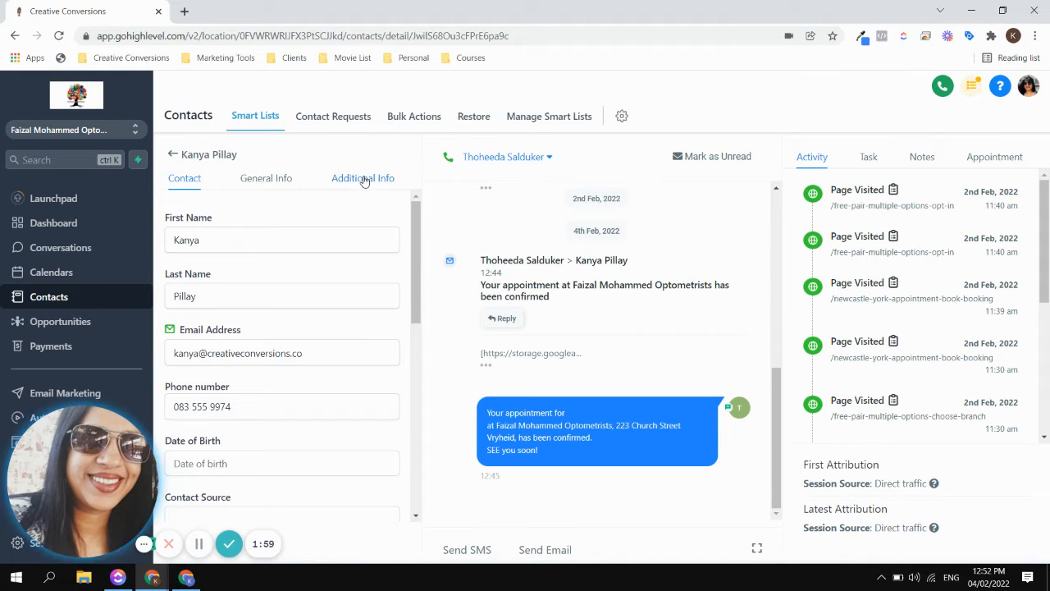
click(869, 157)
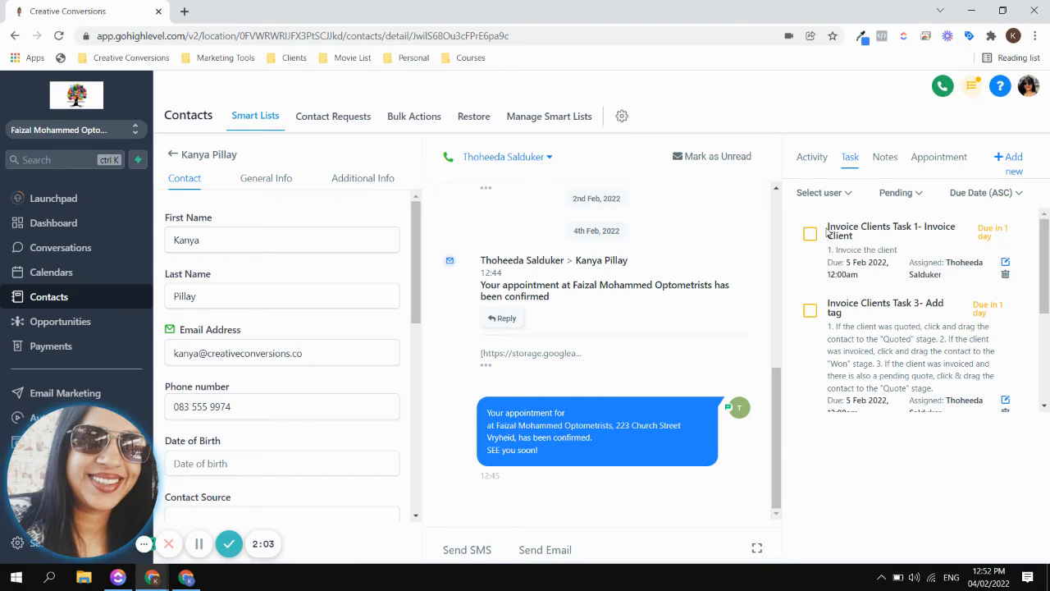
click(809, 234)
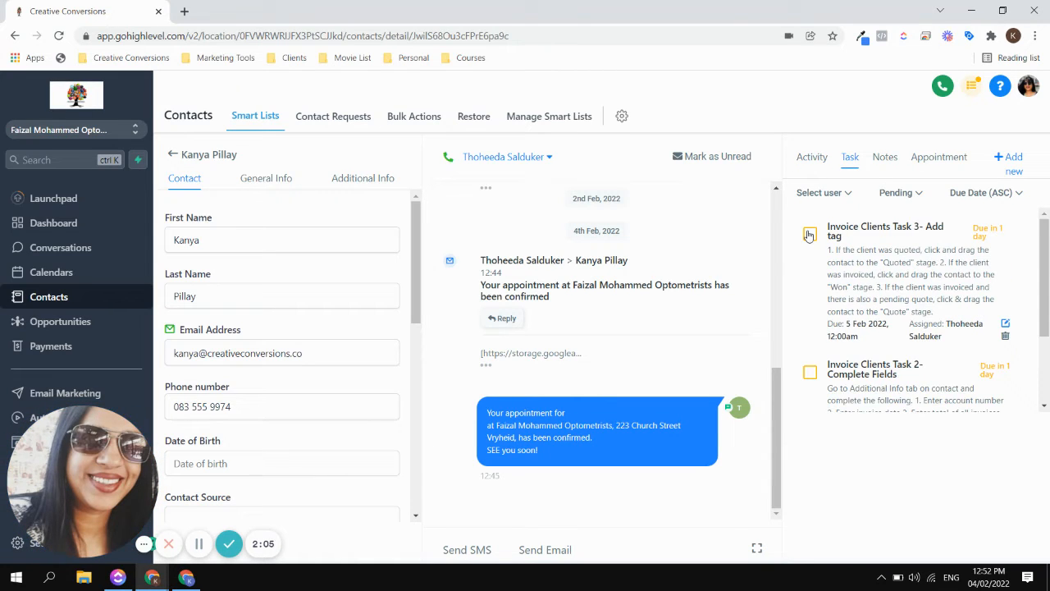
Step: Clear the Invoice Amount in the contact's additional info and set the Quote Amount to R 5000
scroll(870, 382, down, 1)
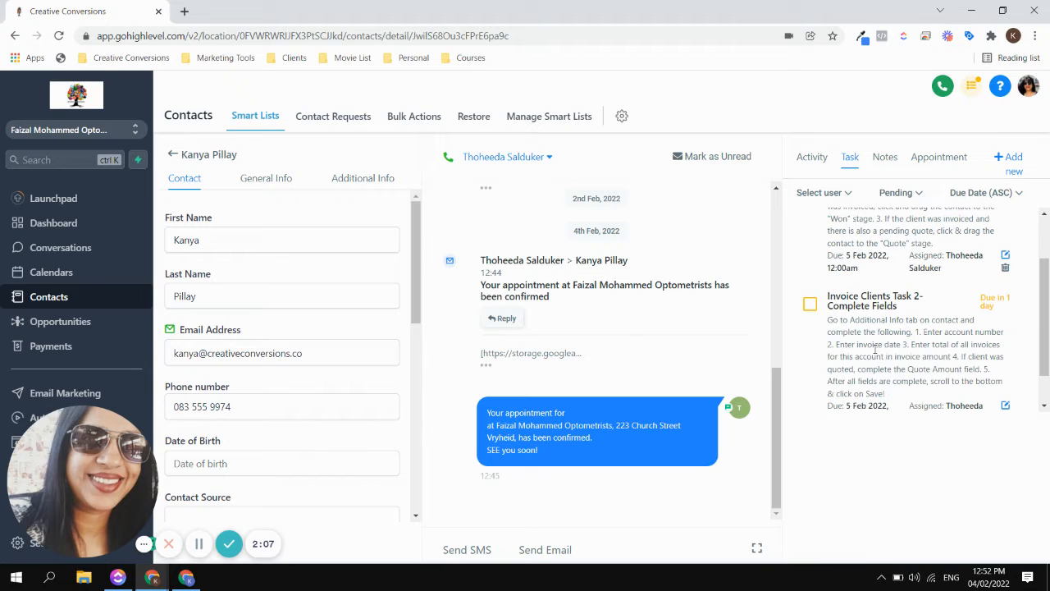
click(368, 180)
scroll(345, 304, down, 1)
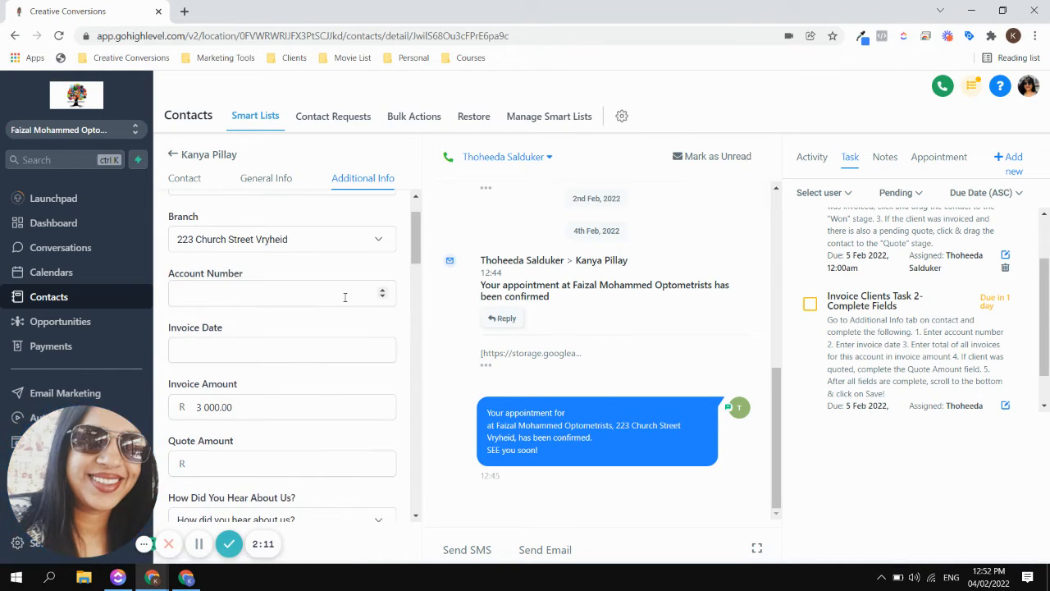
scroll(257, 361, down, 2)
double_click(210, 269)
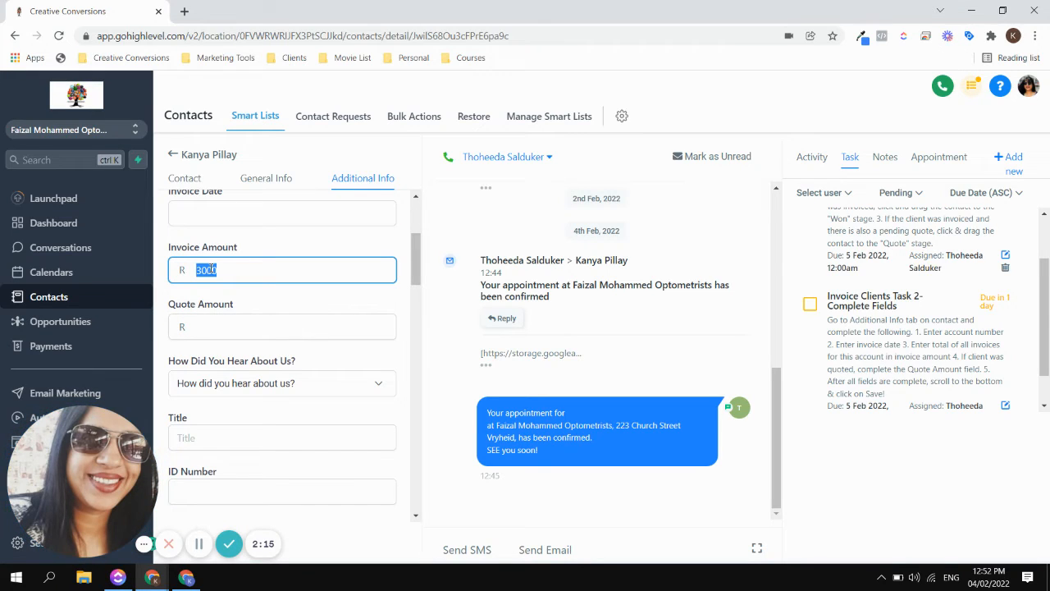
key(BackSpace)
click(203, 322)
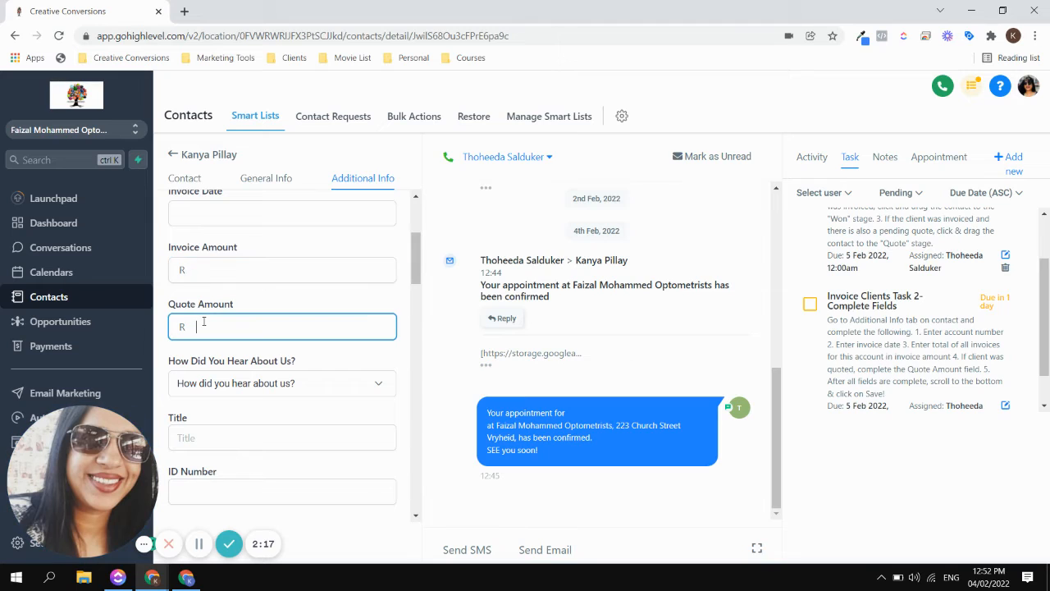
text(3000)
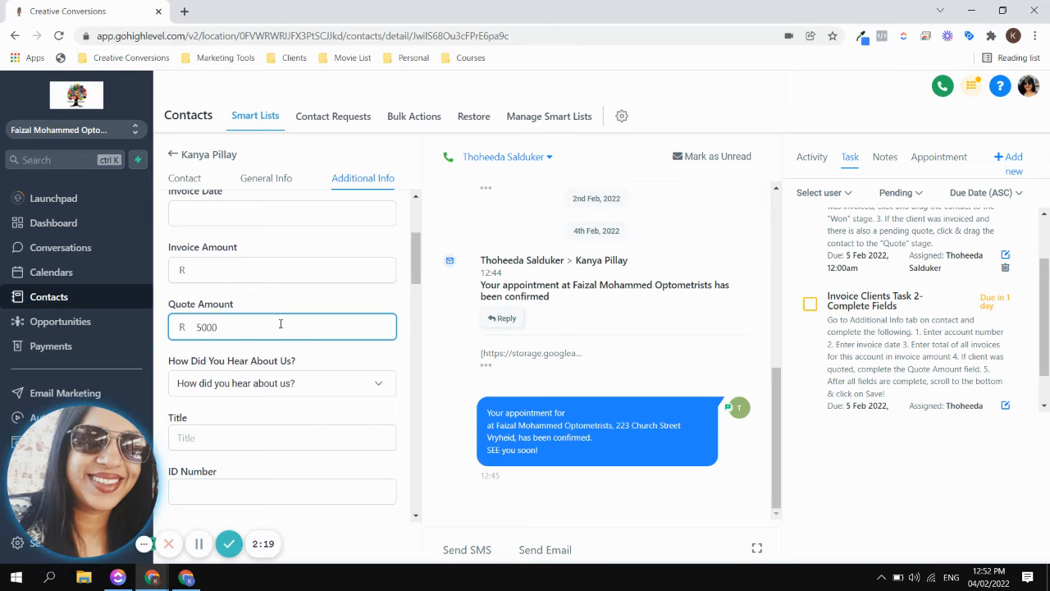
Step: Save the contact's additional info and review the Quote Amount and Invoice Amount fields
scroll(280, 323, down, 5)
scroll(280, 323, down, 10)
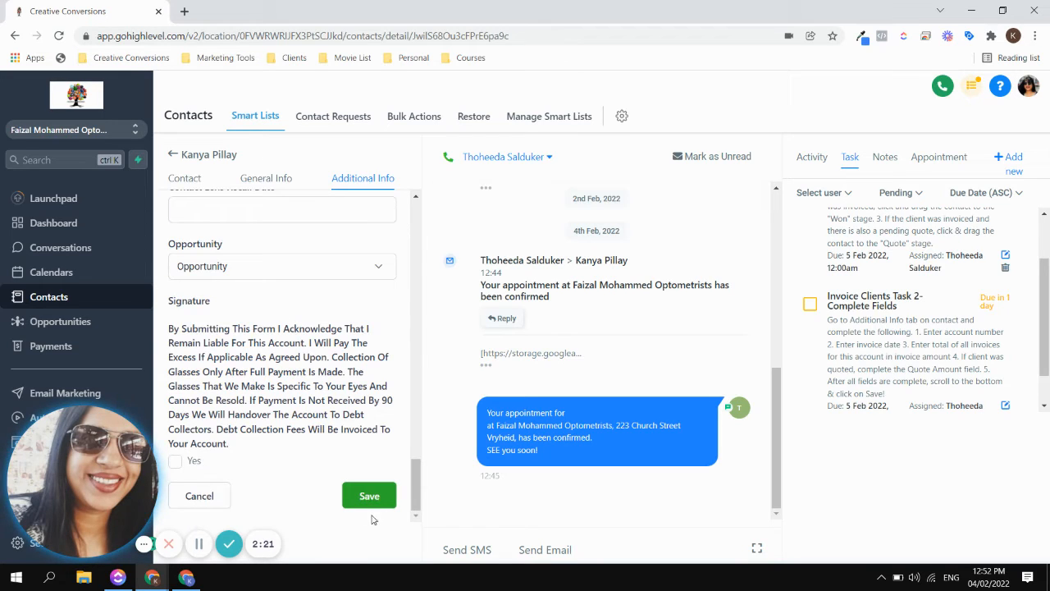
click(369, 495)
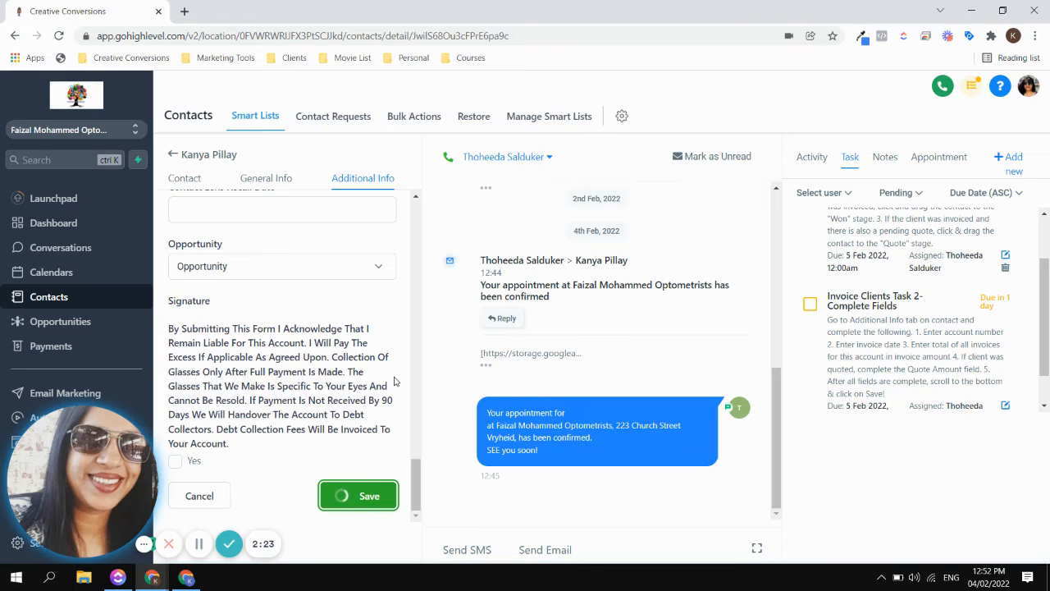
scroll(390, 381, up, 15)
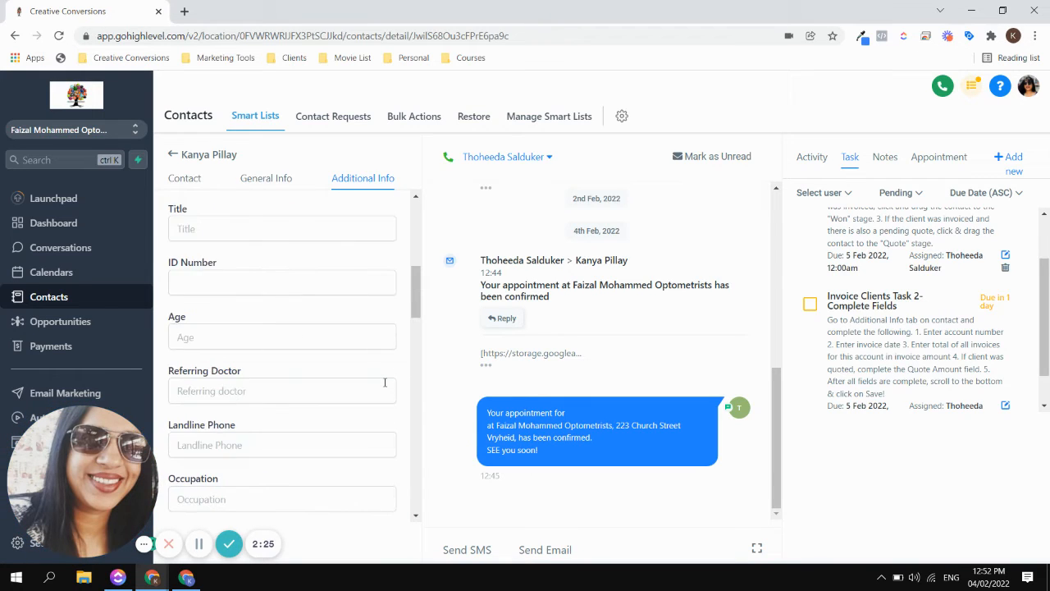
scroll(385, 382, up, 3)
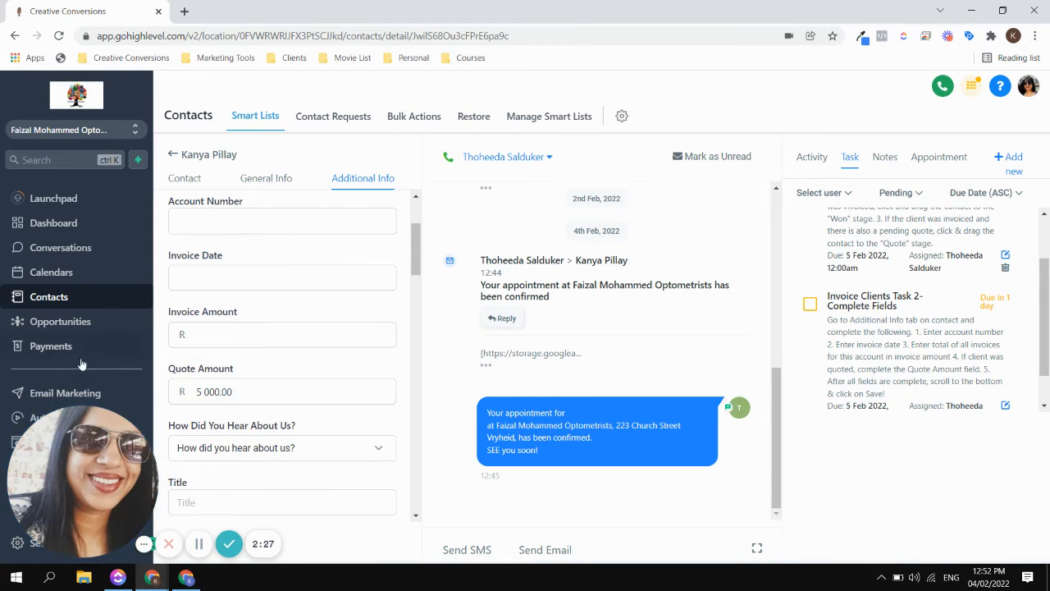
double_click(189, 369)
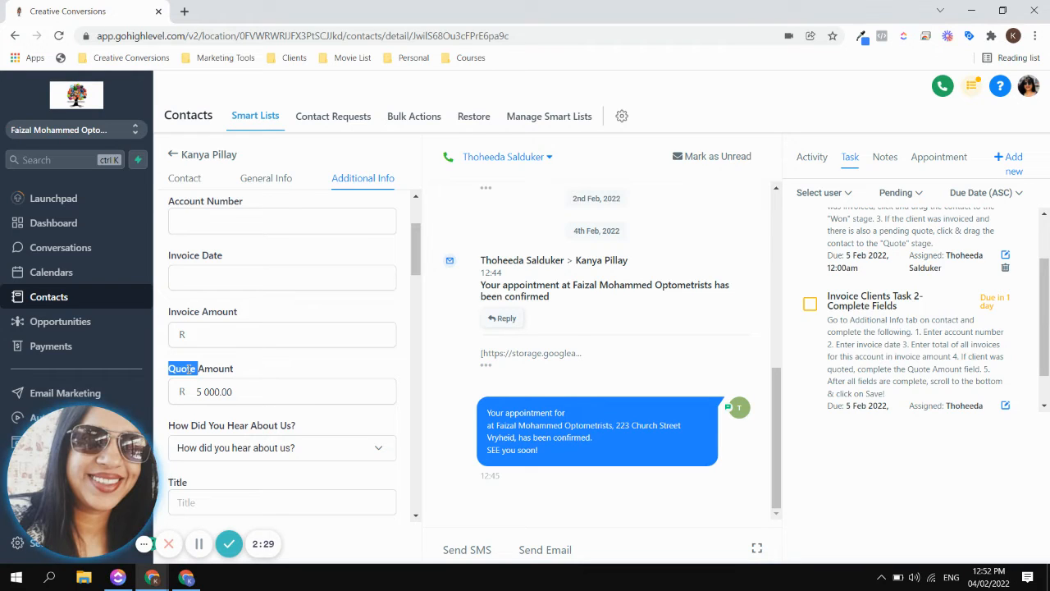
double_click(192, 312)
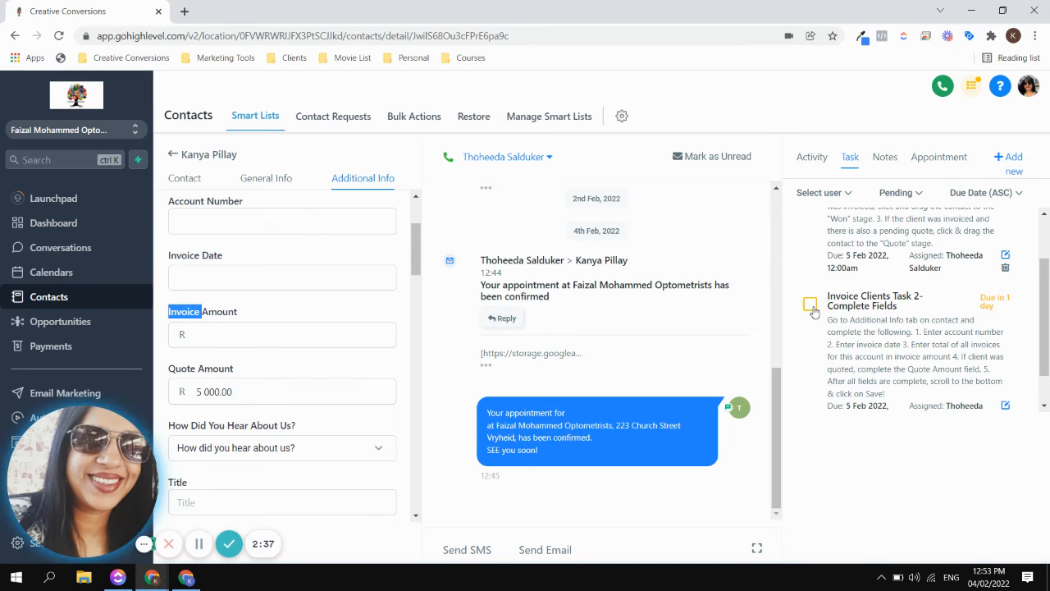
Step: Mark Invoice Clients Task 2- Complete Fields as complete and return to the opportunities board
scroll(823, 263, down, 1)
click(811, 261)
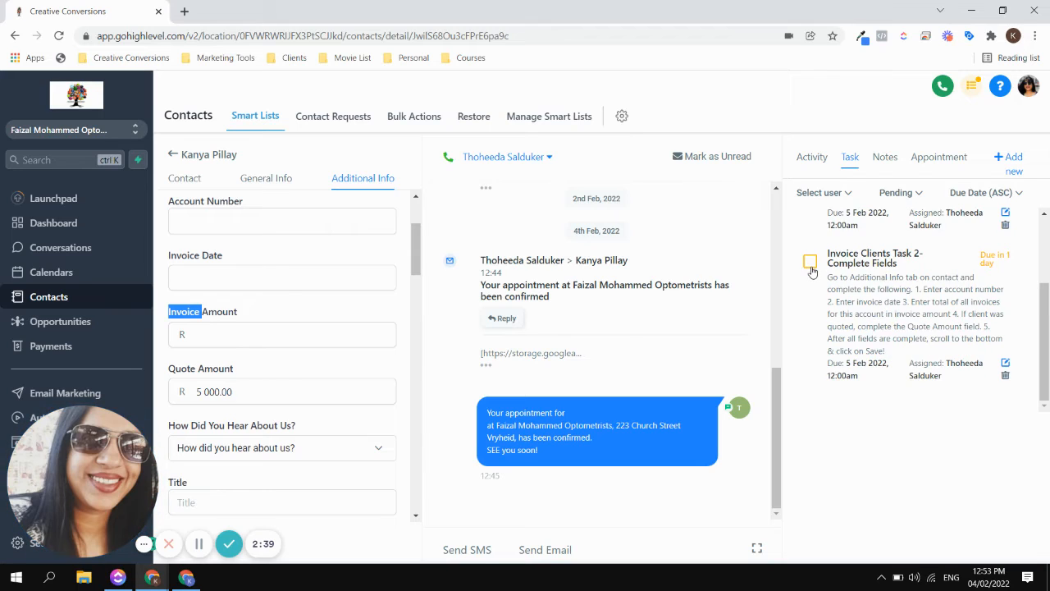
click(173, 155)
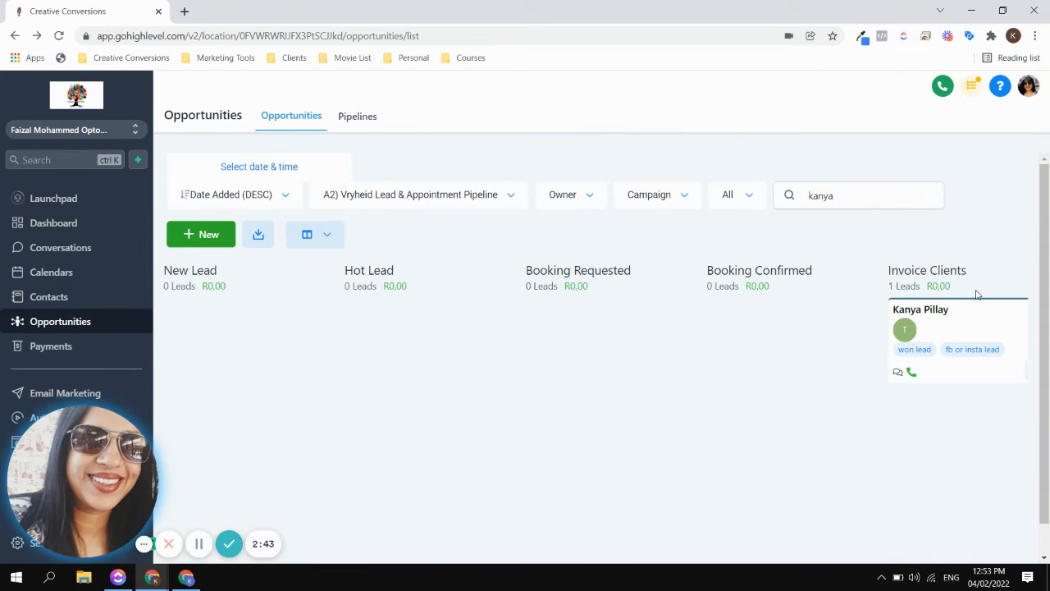
Step: Move the contact's opportunity from the Invoice Clients stage to the Waiting On Quote stage
scroll(671, 440, down, 1)
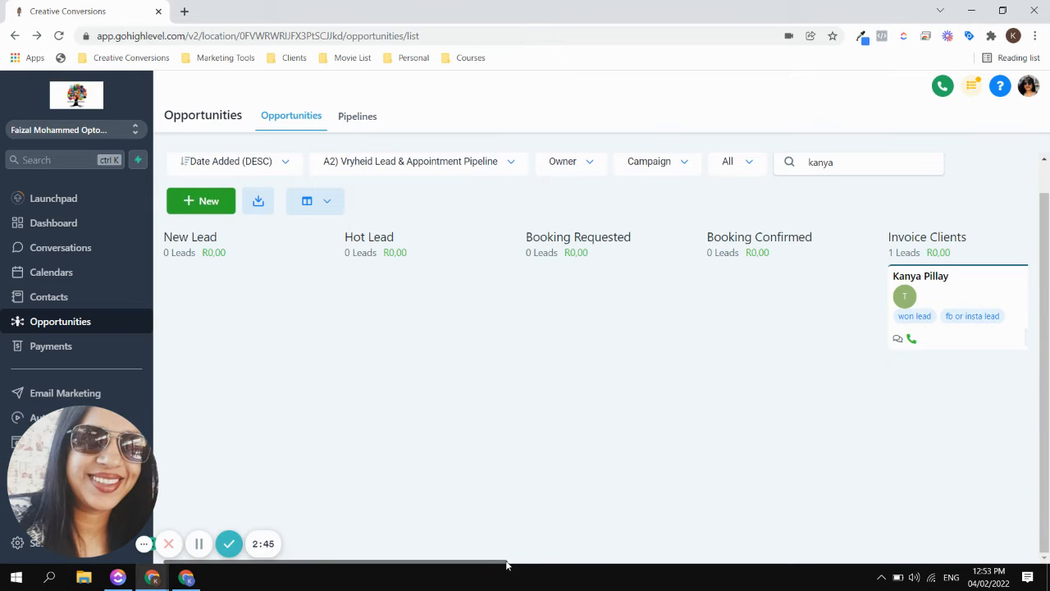
drag(499, 563, 715, 564)
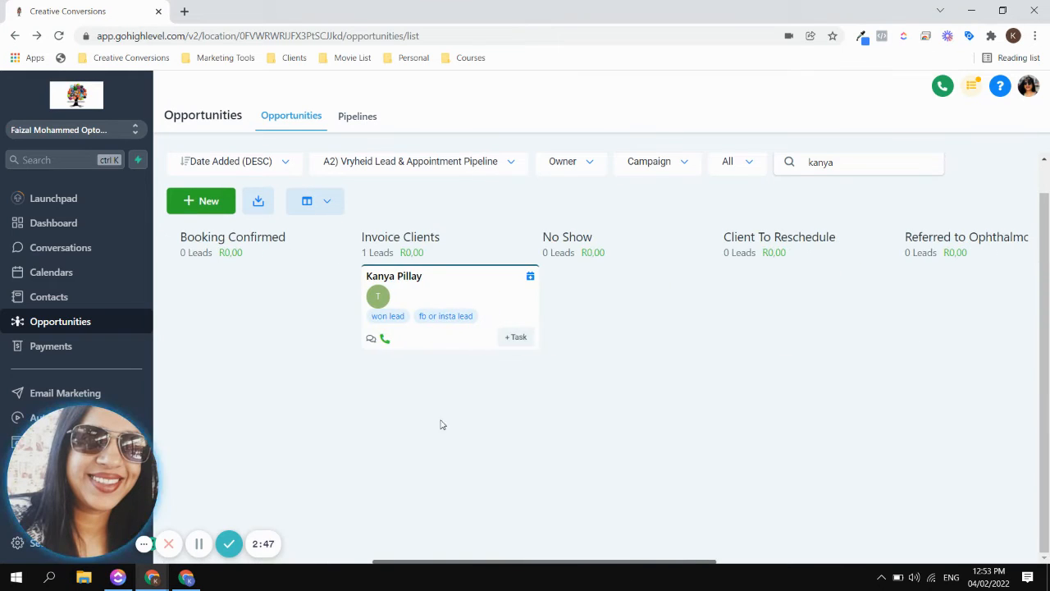
drag(455, 286, 861, 322)
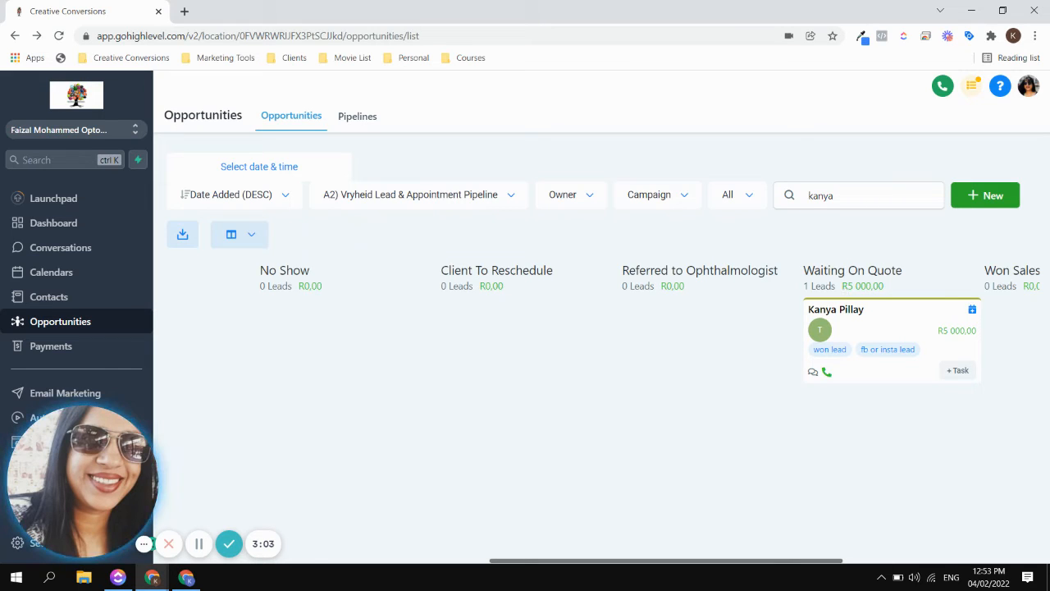
Step: Open the contact from Waiting On Quote, review the invoice and quote fields in its additional info, and return to the opportunities board
click(848, 311)
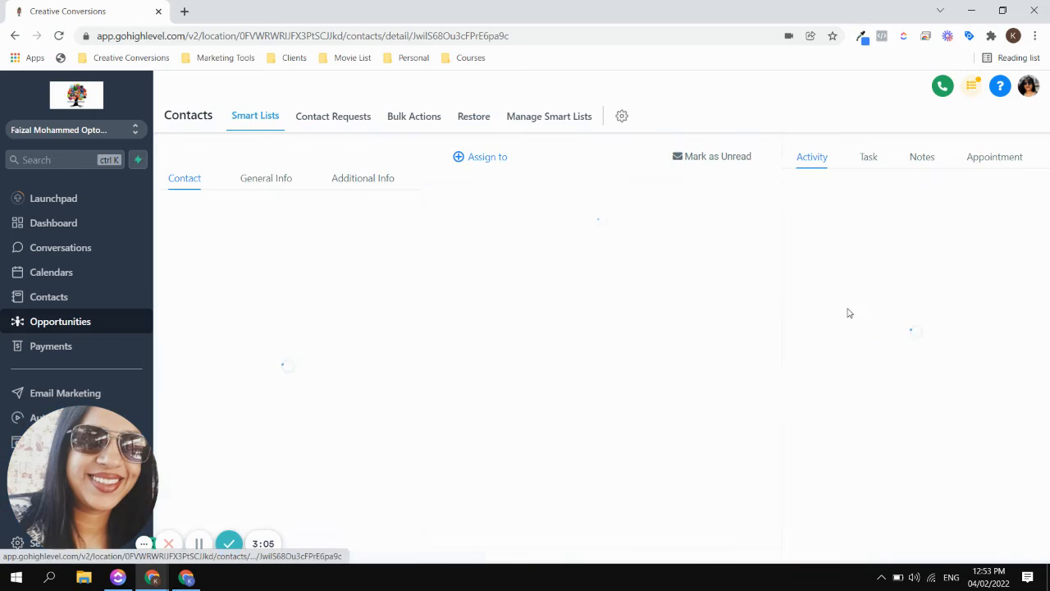
click(349, 178)
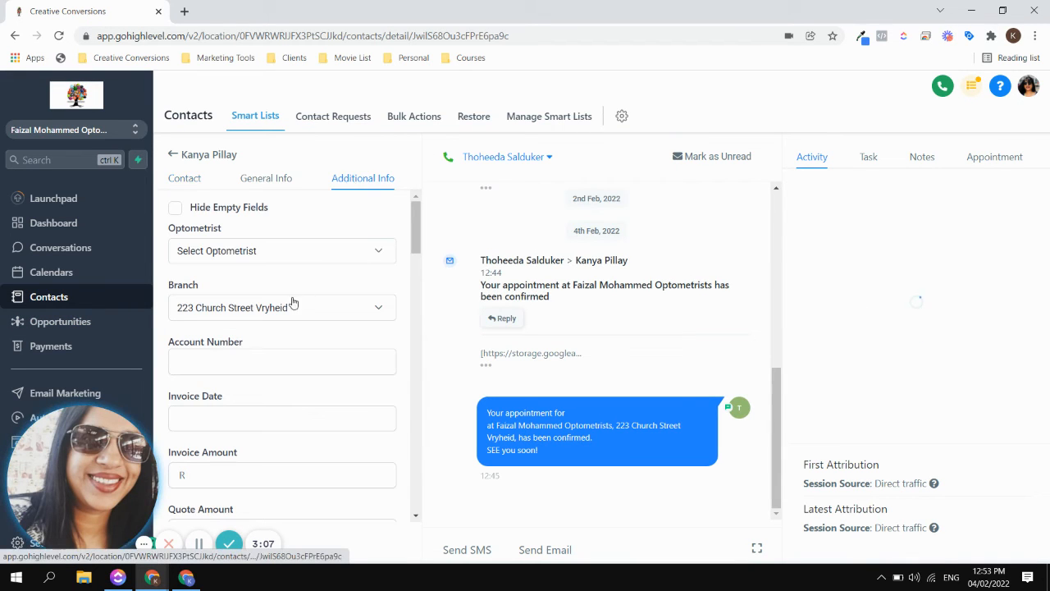
click(213, 417)
key(Escape)
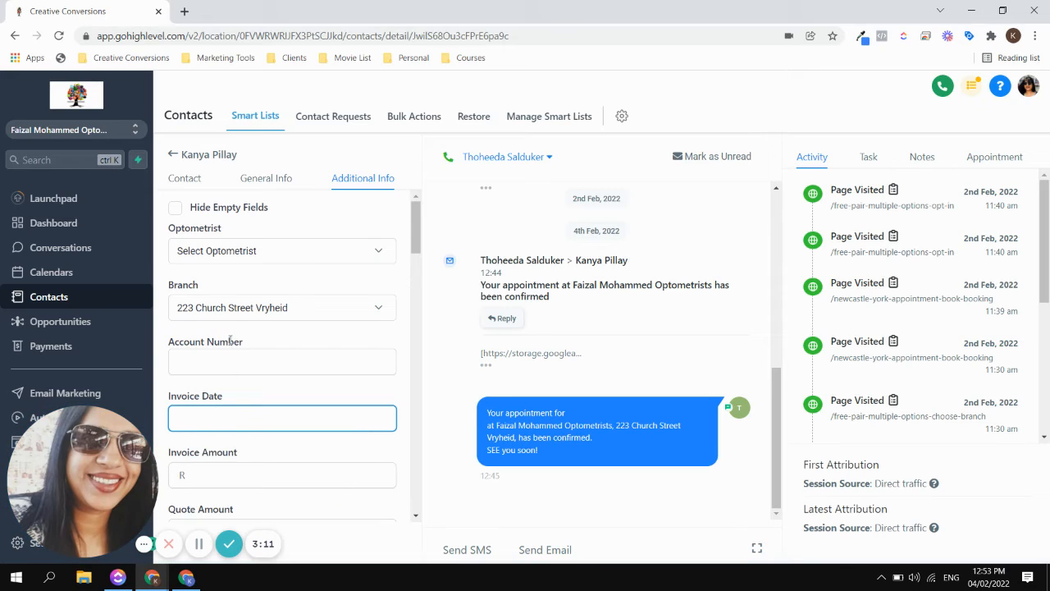
scroll(230, 340, down, 3)
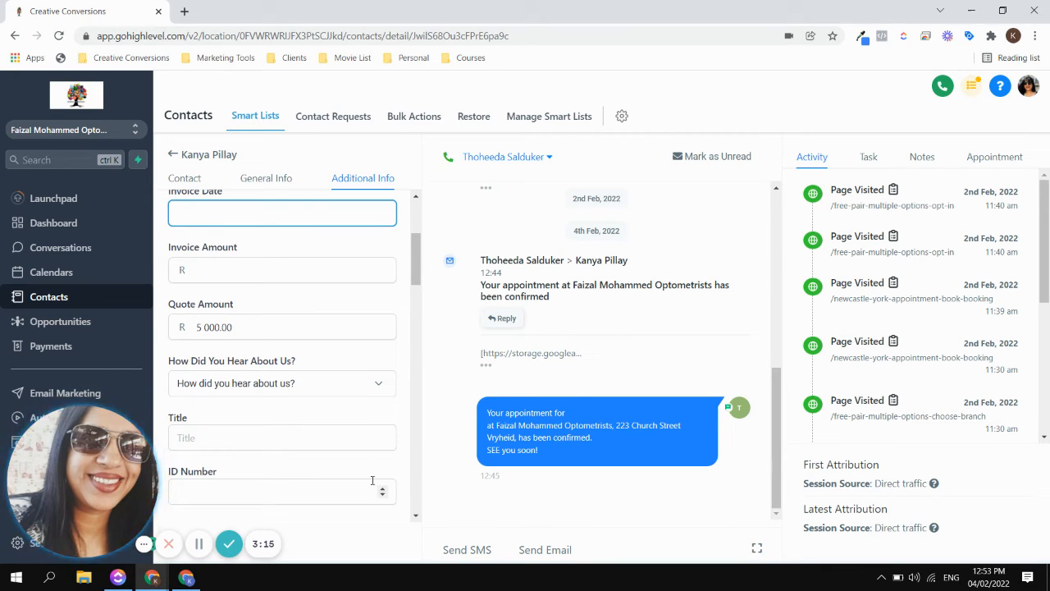
click(174, 155)
Step: Reopen the contact from the Waiting On Quote stage and mark Invoice Clients Task 3- Add tag as complete
scroll(769, 466, down, 1)
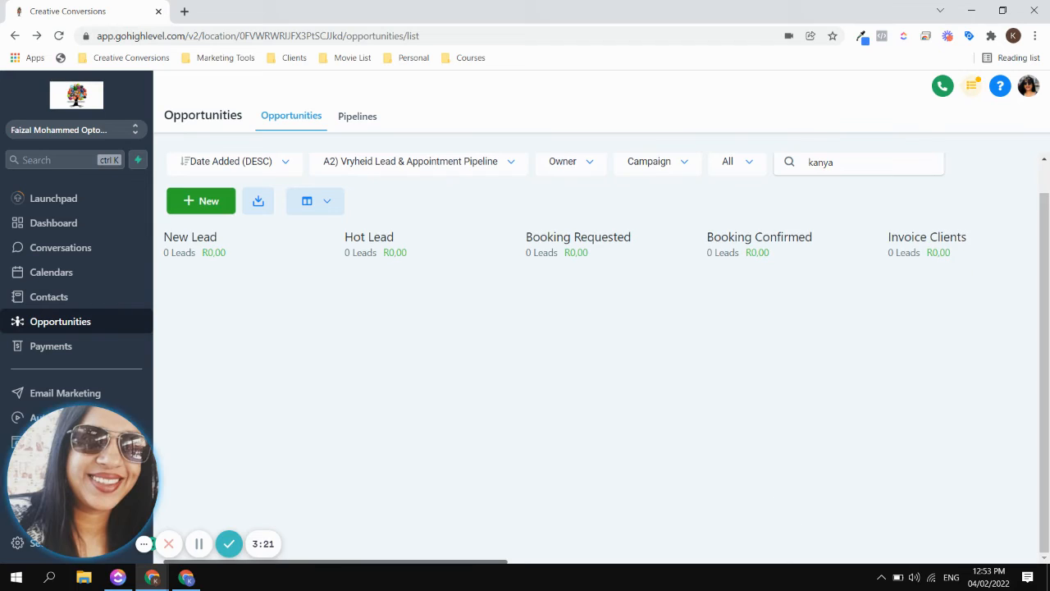
drag(504, 565, 568, 566)
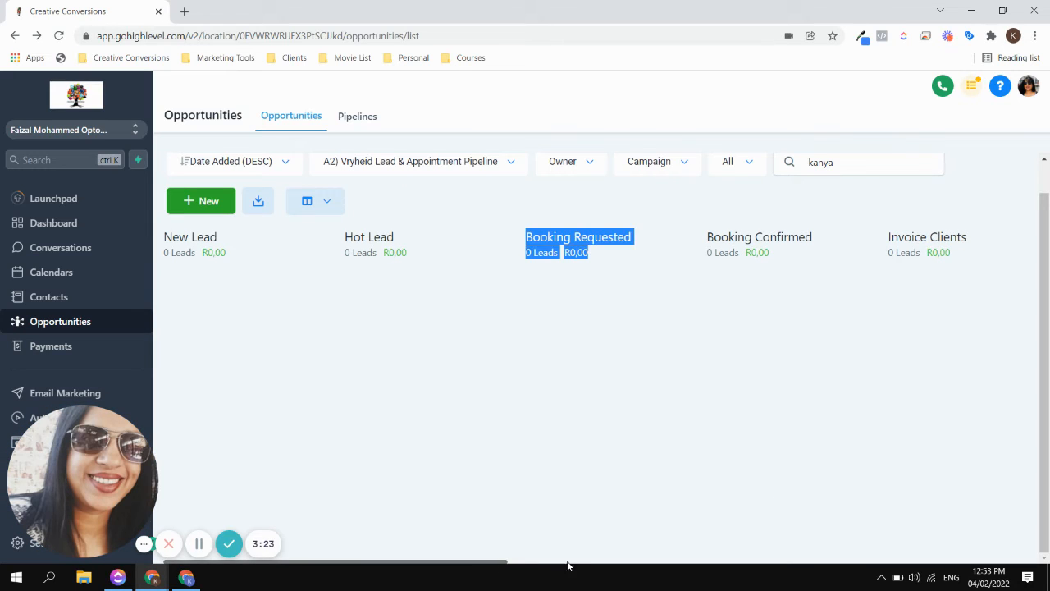
drag(504, 563, 910, 561)
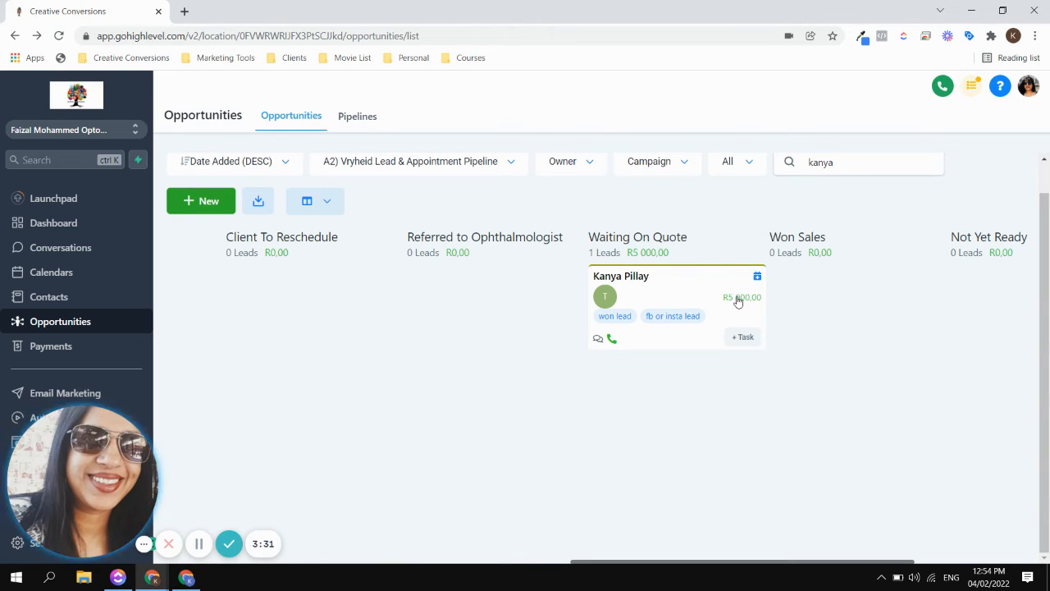
click(650, 281)
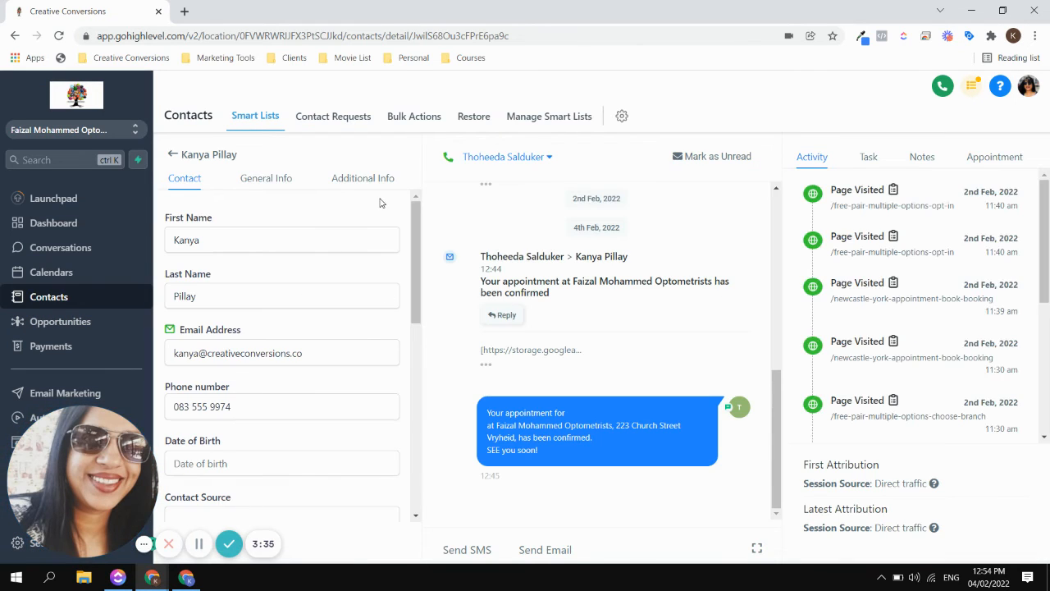
click(871, 161)
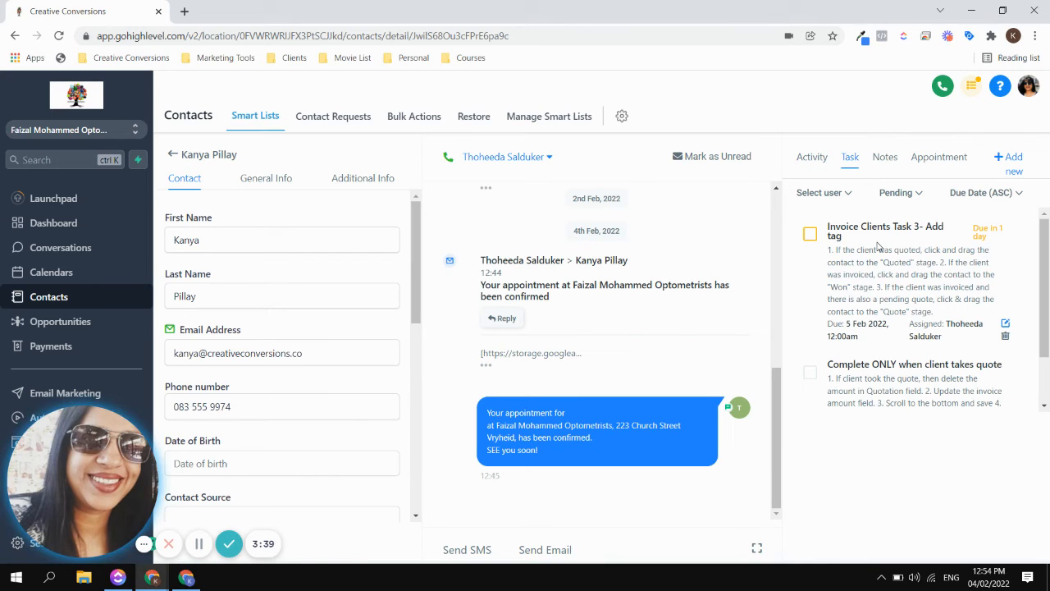
click(809, 236)
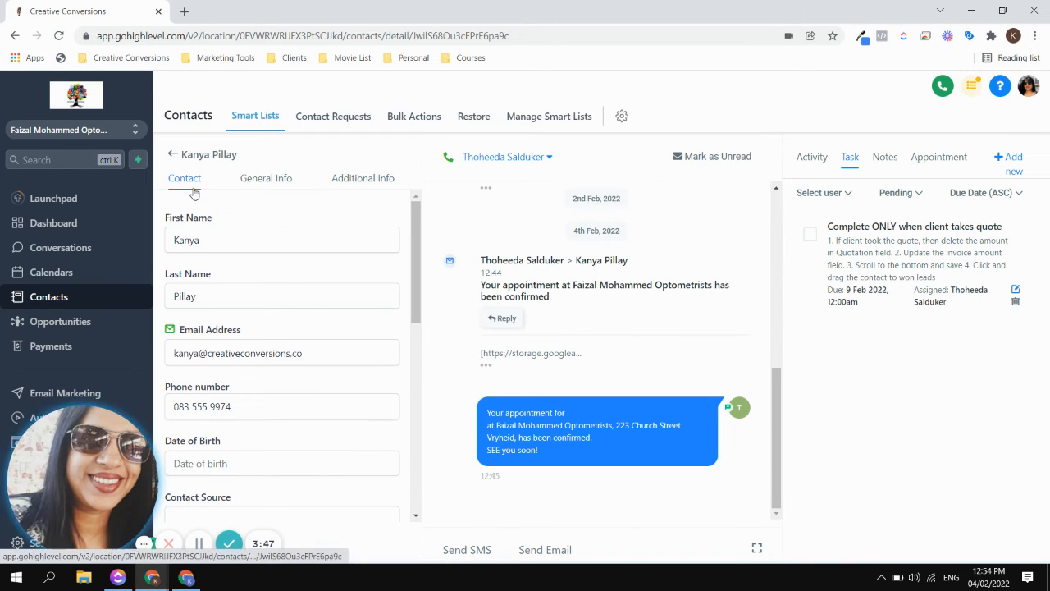
Step: Save the contact's additional info with the Quote Amount cleared and the Invoice Amount set to R 5000
click(374, 182)
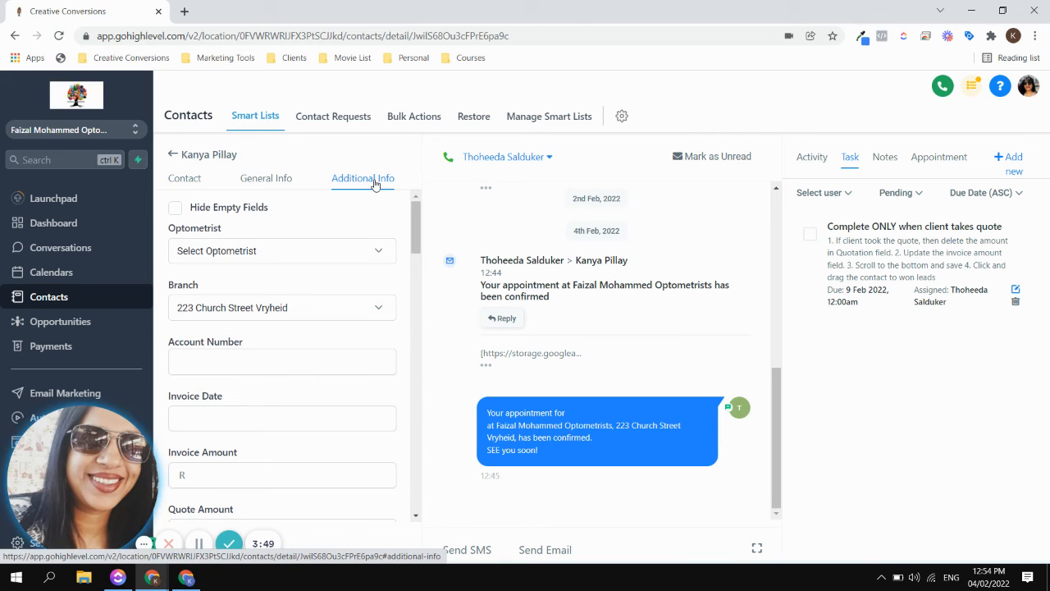
scroll(319, 293, down, 3)
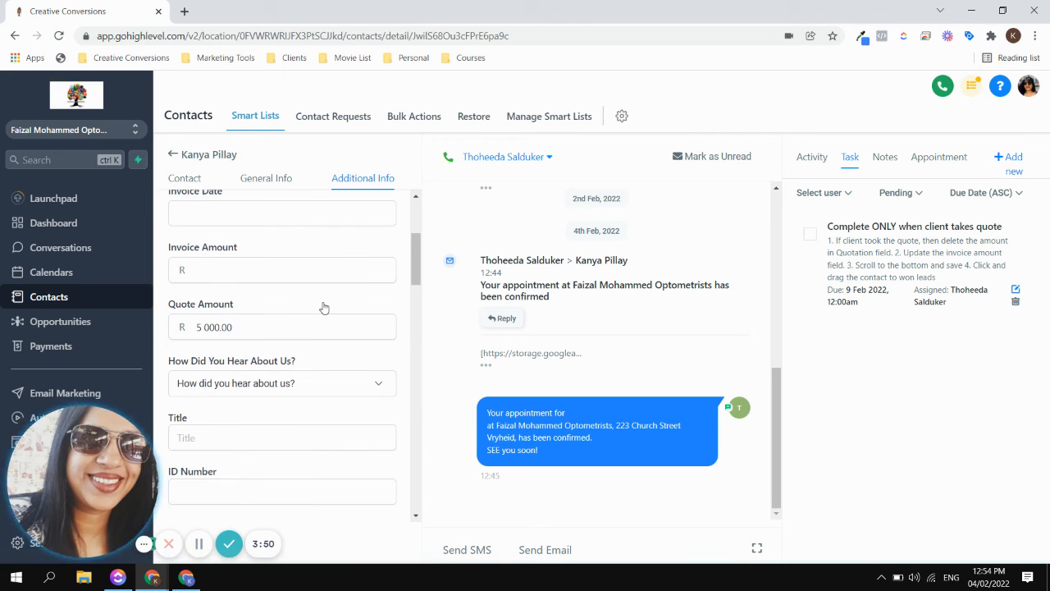
double_click(214, 325)
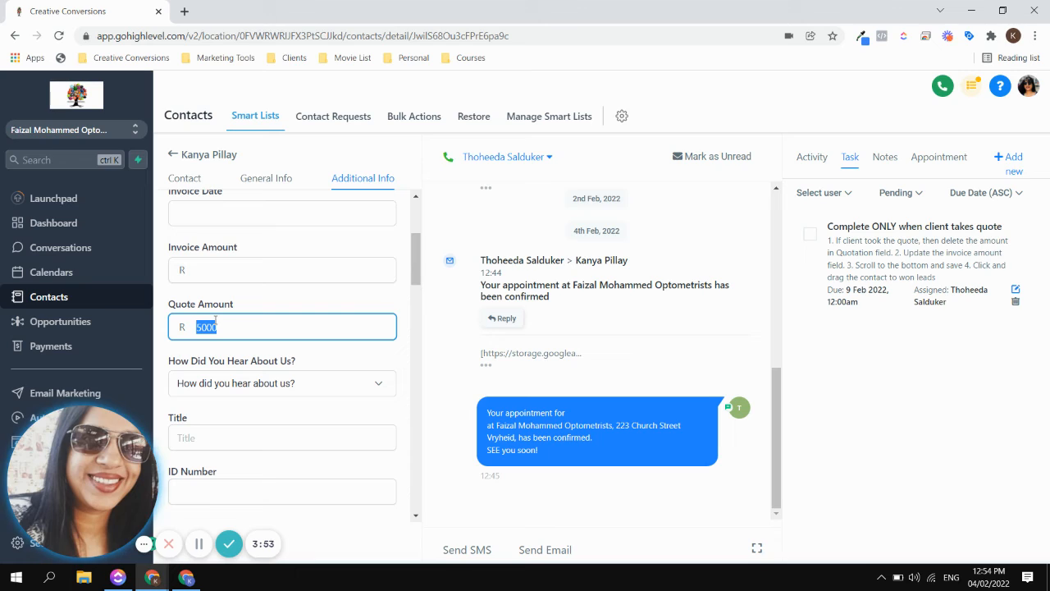
key(BackSpace)
click(217, 272)
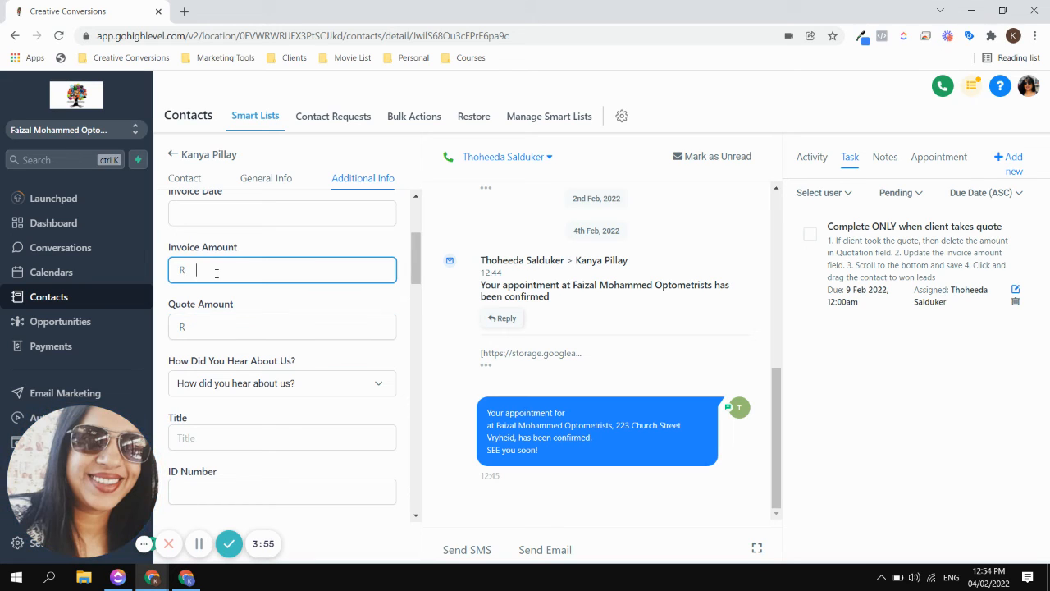
text(5000)
click(278, 244)
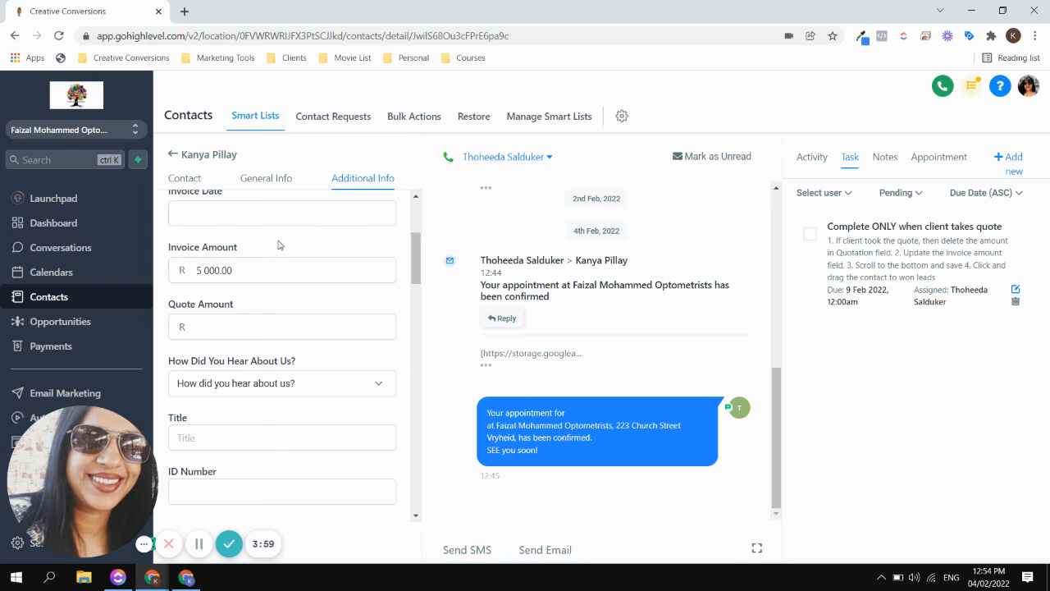
scroll(284, 280, down, 15)
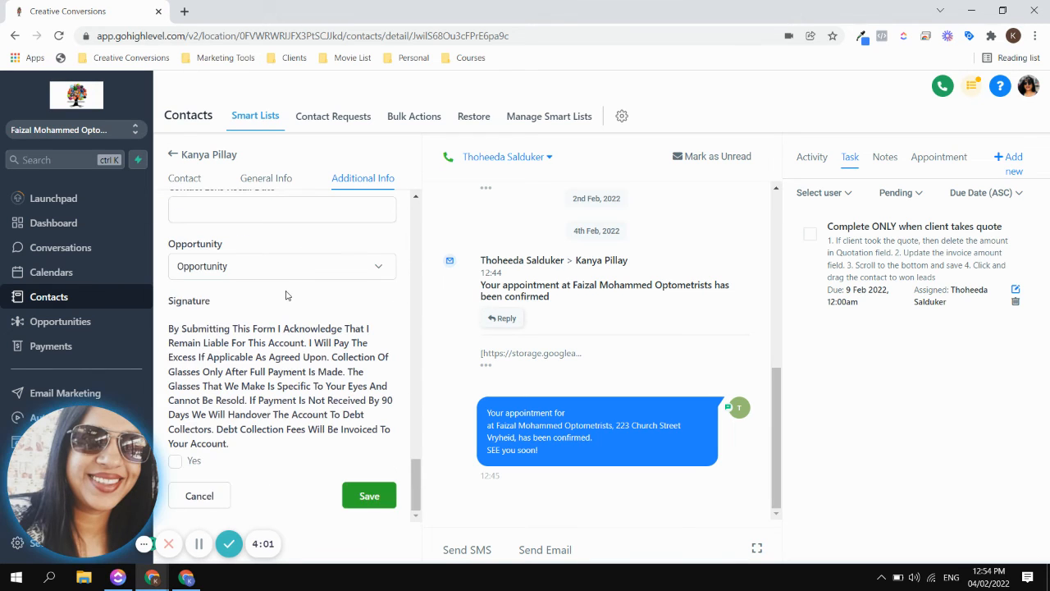
click(359, 505)
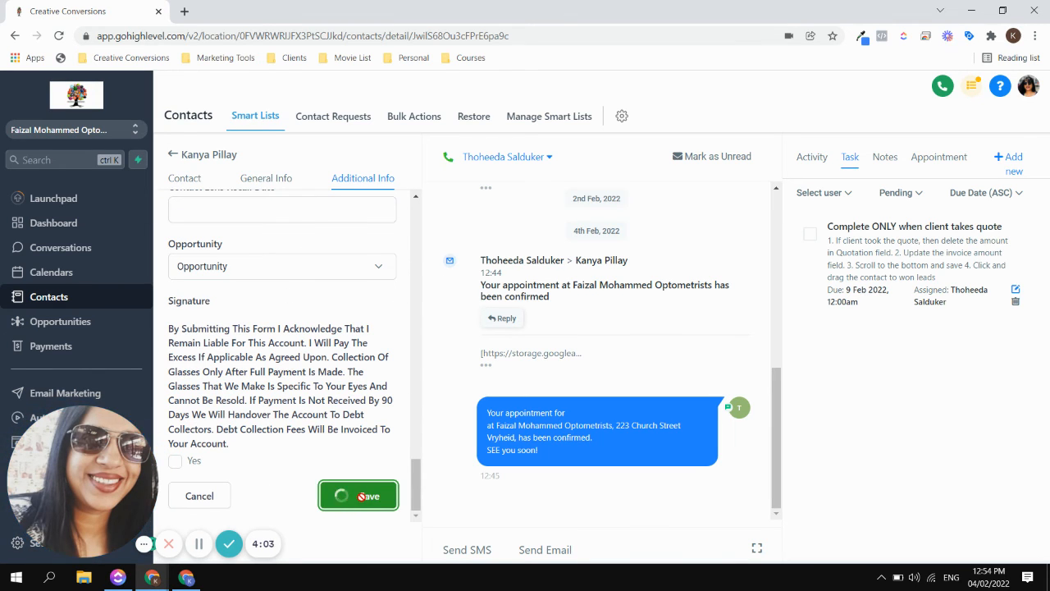
Step: Return to the opportunities board and move the contact's opportunity from Waiting On Quote to the Won Sales stage
click(173, 154)
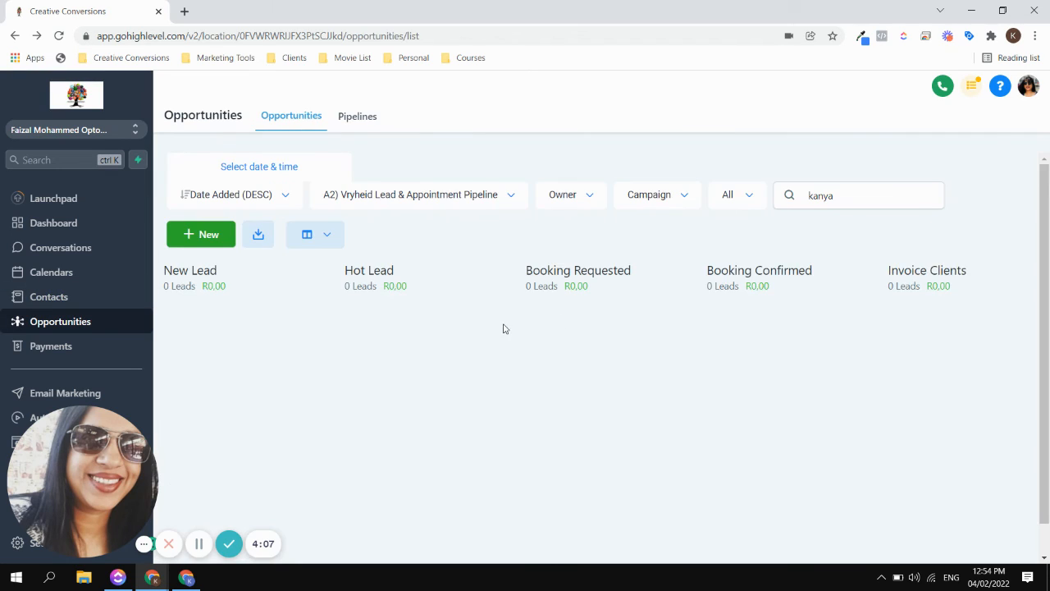
drag(502, 563, 960, 579)
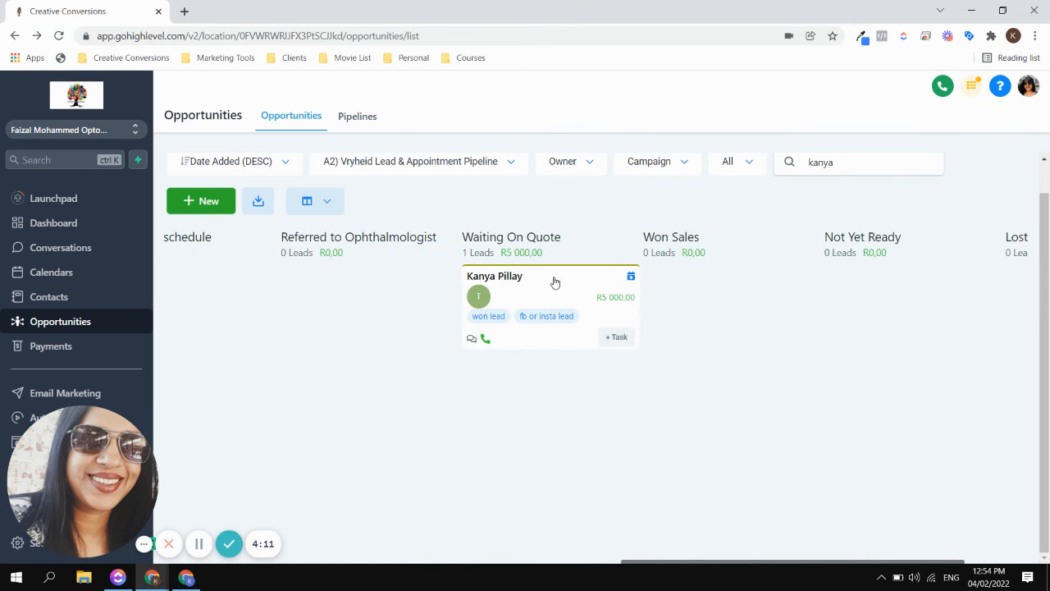
drag(554, 282, 689, 311)
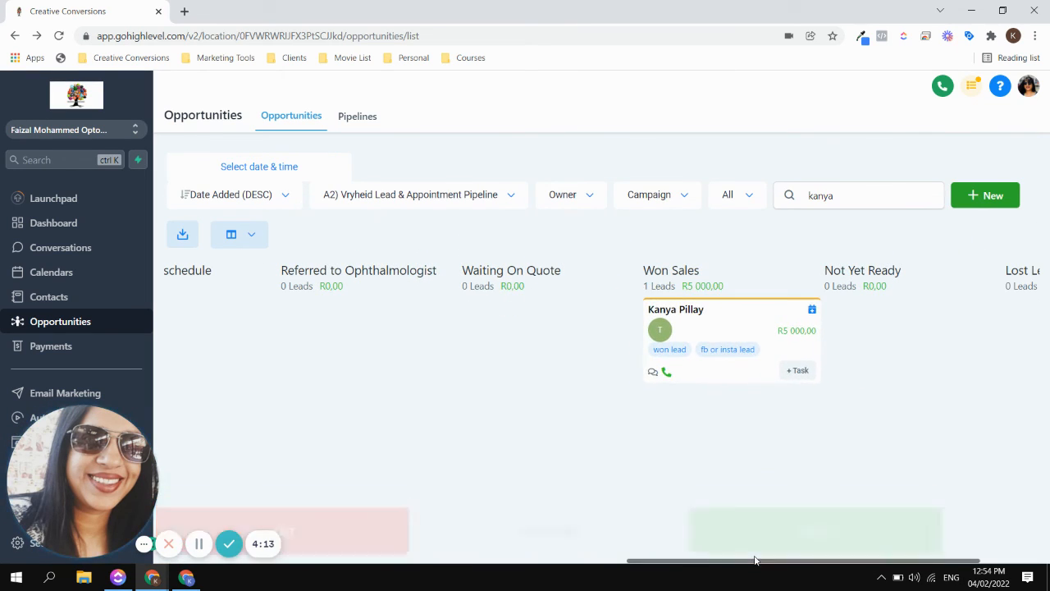